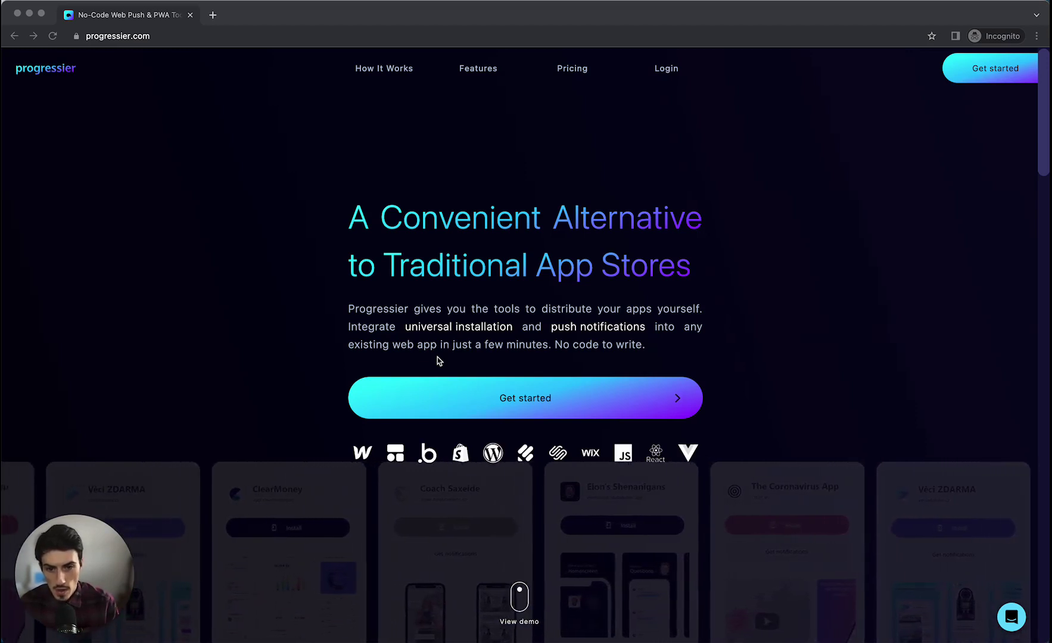
Scroll down the progressier.com home page to view its installation and push notification pitch
{"action": "scroll", "coordinate": [581, 465], "scroll_direction": "down", "scroll_amount": 1}
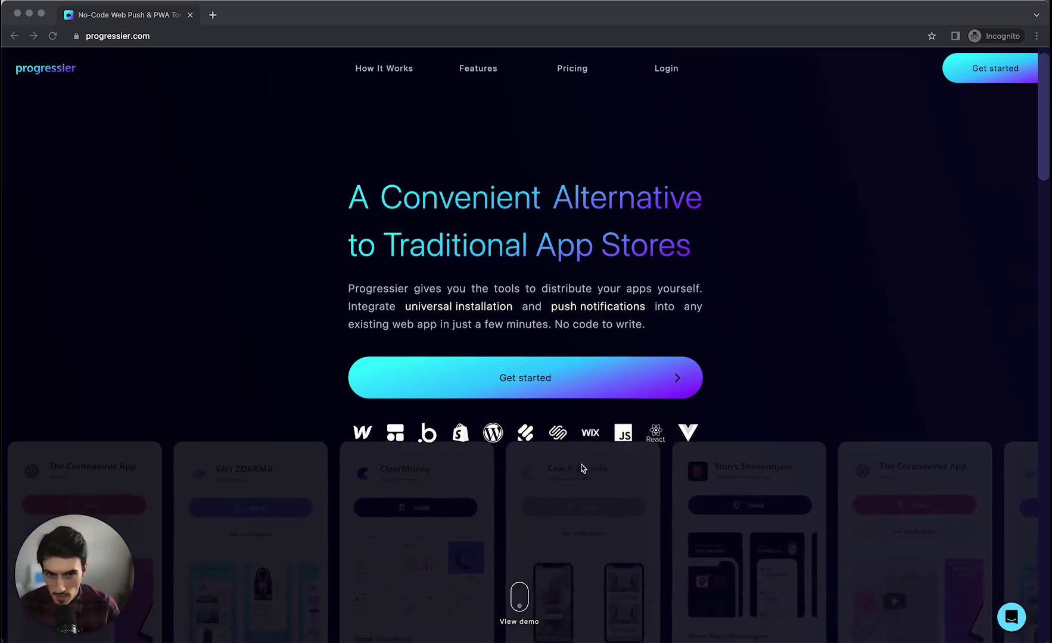
From Features, open the Universal Installation page and scroll through its capabilities
{"action": "left_click", "coordinate": [471, 77]}
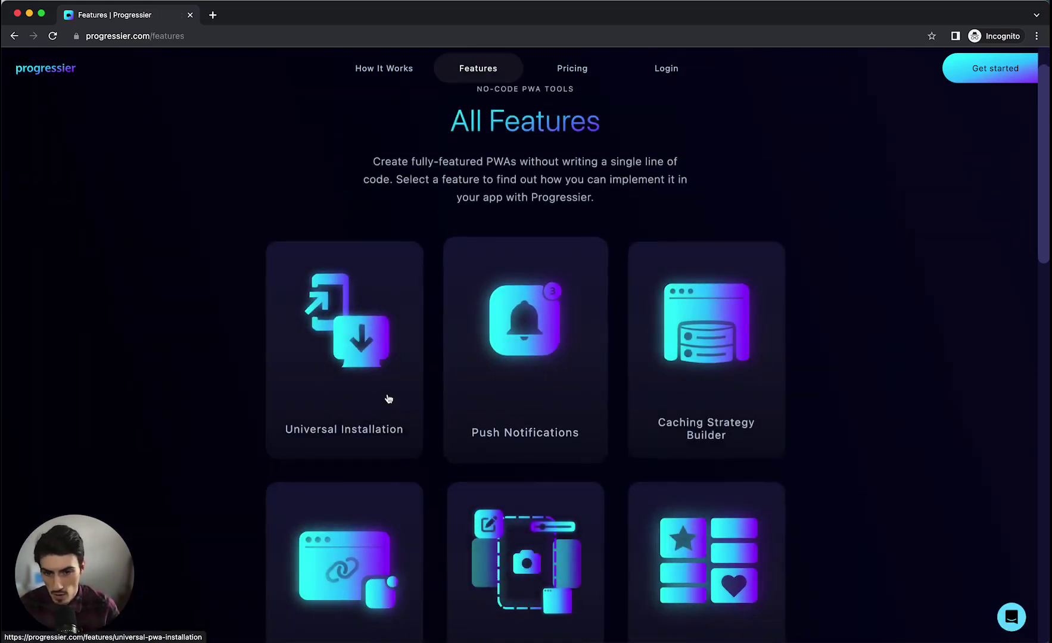
{"action": "left_click", "coordinate": [381, 385]}
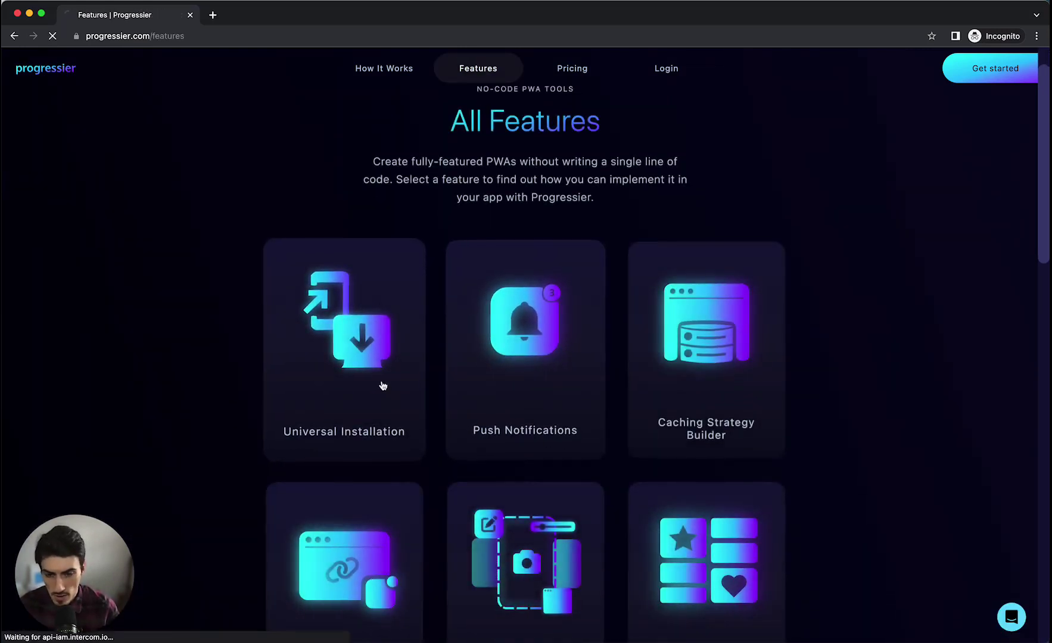
{"action": "left_click", "coordinate": [400, 427]}
{"action": "scroll", "coordinate": [744, 404], "scroll_direction": "down", "scroll_amount": 2}
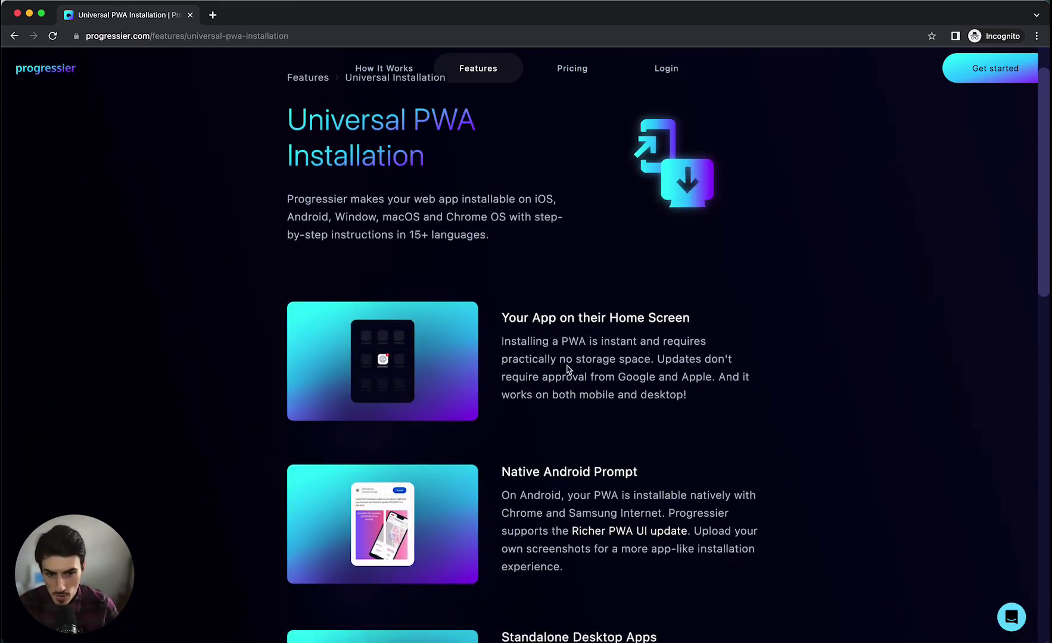
{"action": "scroll", "coordinate": [651, 417], "scroll_direction": "down", "scroll_amount": 8}
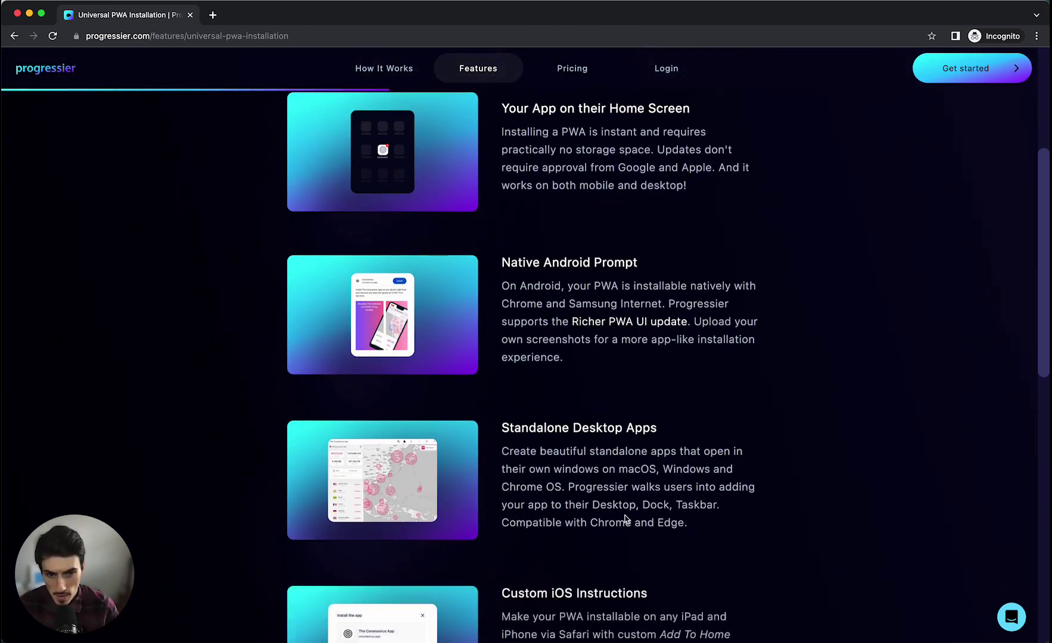
{"action": "scroll", "coordinate": [624, 518], "scroll_direction": "down", "scroll_amount": 4}
{"action": "scroll", "coordinate": [625, 515], "scroll_direction": "down", "scroll_amount": 4}
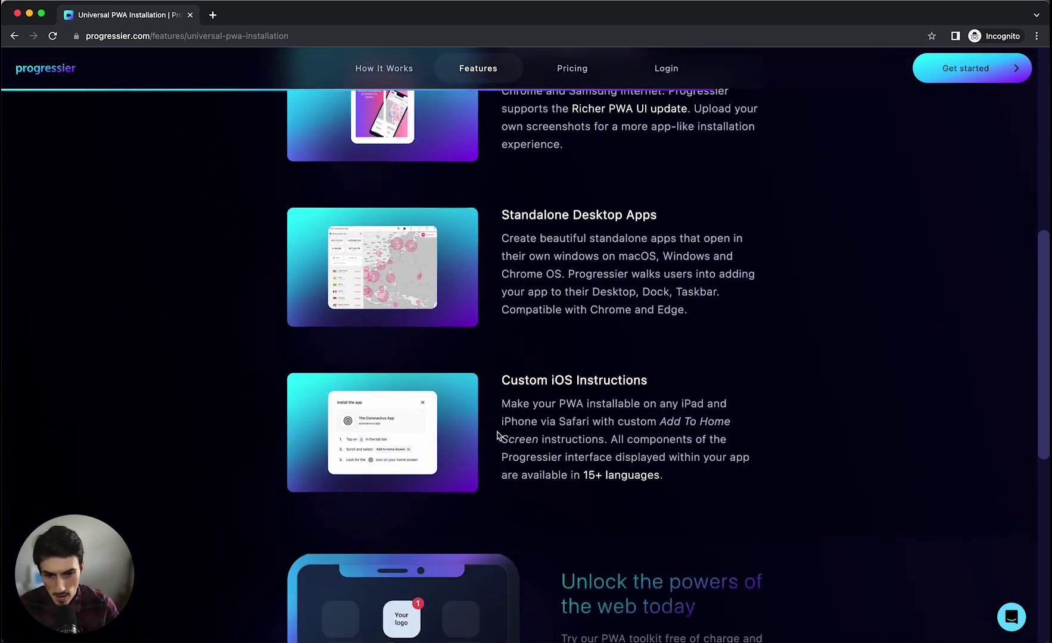
{"action": "scroll", "coordinate": [625, 470], "scroll_direction": "down", "scroll_amount": 2}
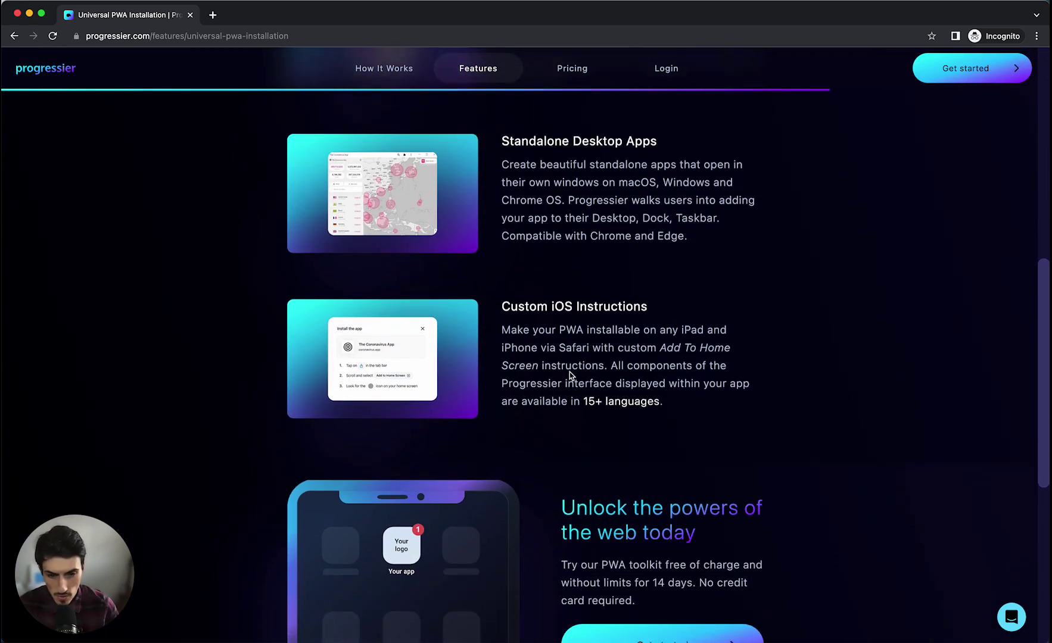
{"action": "scroll", "coordinate": [572, 375], "scroll_direction": "down", "scroll_amount": 2}
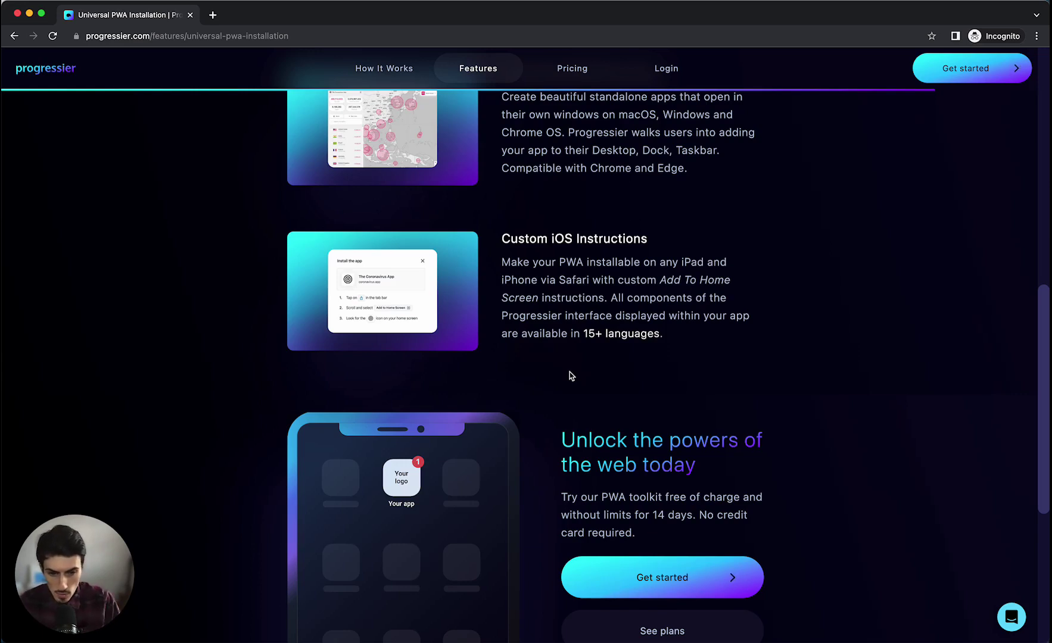
{"action": "scroll", "coordinate": [570, 375], "scroll_direction": "down", "scroll_amount": 4}
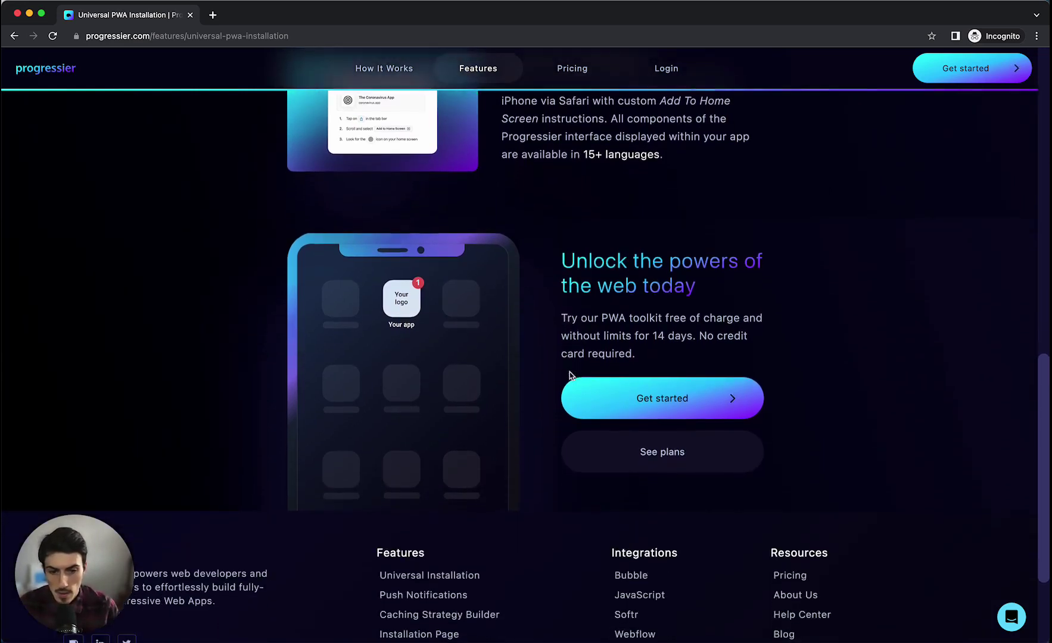
{"action": "scroll", "coordinate": [178, 125], "scroll_direction": "up", "scroll_amount": 20}
Back on Features, open the Push Notifications page and scroll through its sections
{"action": "left_click", "coordinate": [15, 36]}
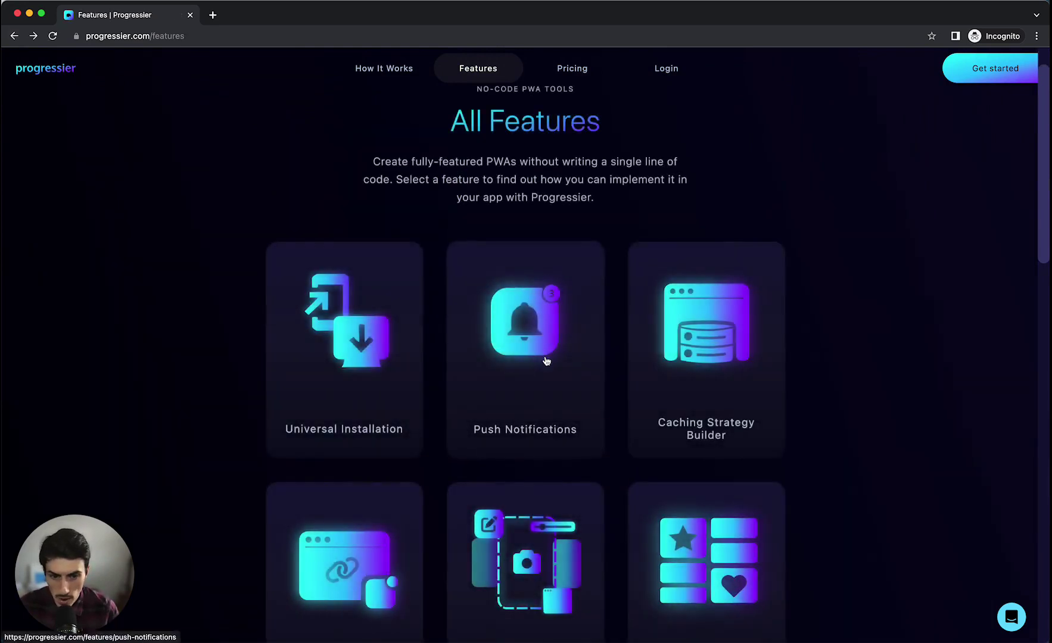
{"action": "left_click", "coordinate": [545, 360]}
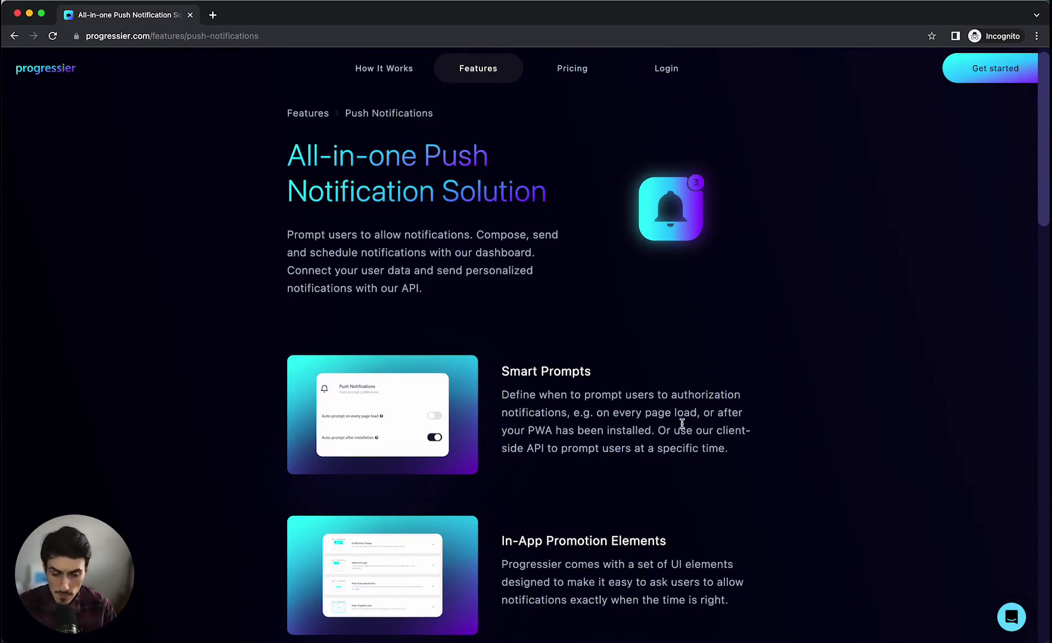
{"action": "scroll", "coordinate": [682, 423], "scroll_direction": "down", "scroll_amount": 5}
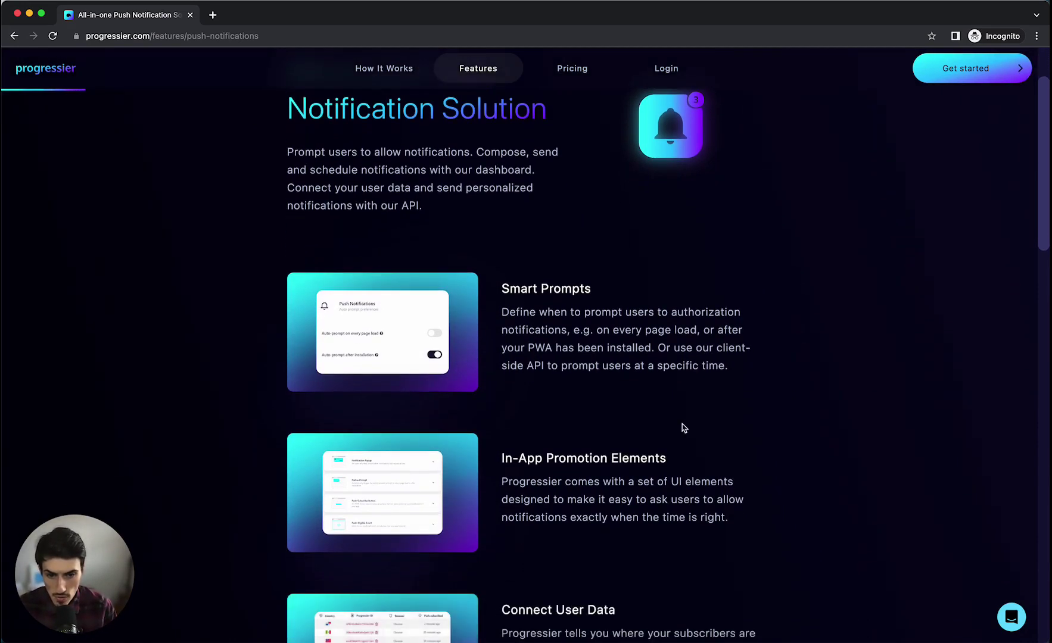
{"action": "scroll", "coordinate": [681, 423], "scroll_direction": "down", "scroll_amount": 2}
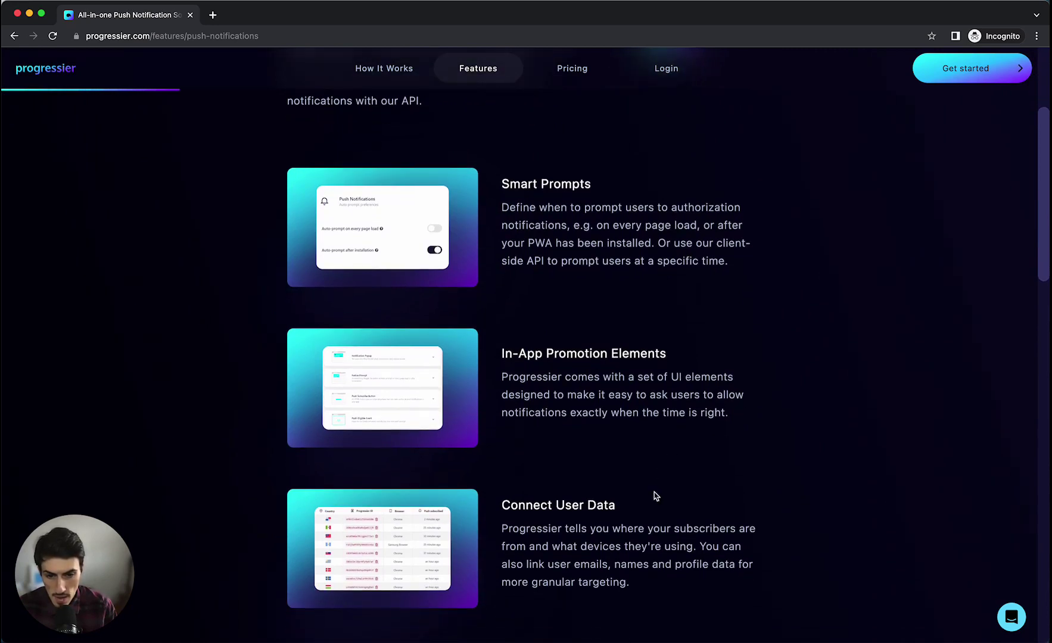
{"action": "scroll", "coordinate": [654, 492], "scroll_direction": "down", "scroll_amount": 1}
{"action": "scroll", "coordinate": [654, 492], "scroll_direction": "down", "scroll_amount": 1}
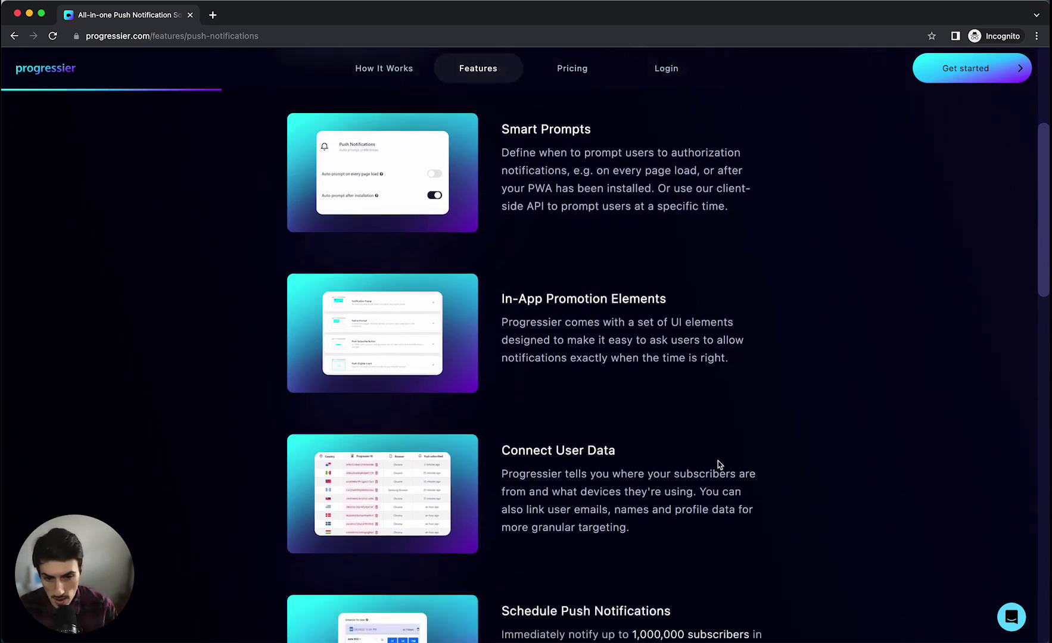
{"action": "scroll", "coordinate": [718, 467], "scroll_direction": "down", "scroll_amount": 1}
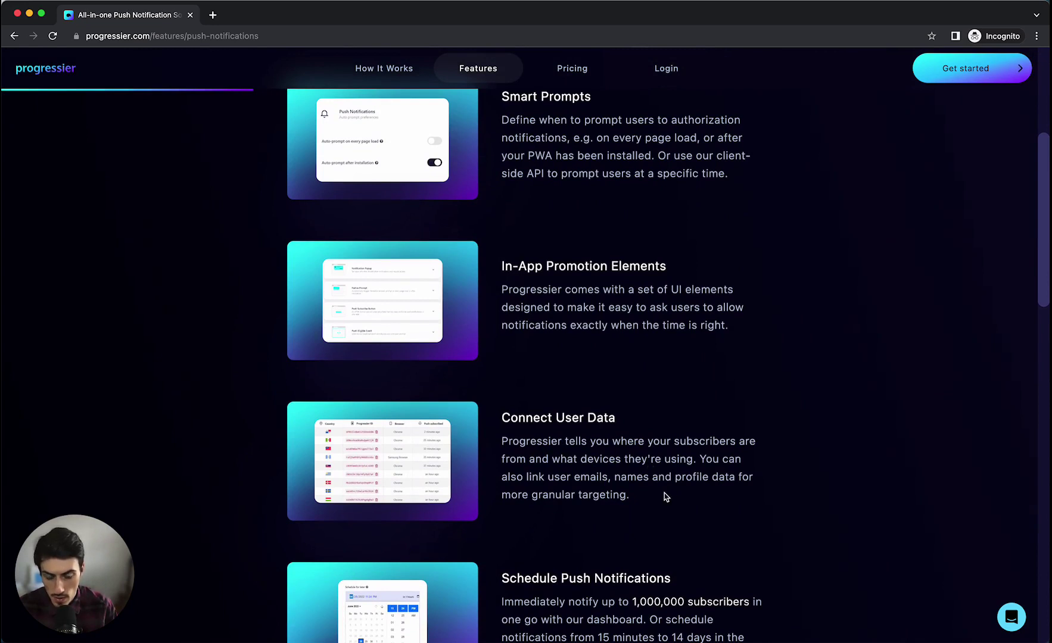
{"action": "scroll", "coordinate": [660, 494], "scroll_direction": "down", "scroll_amount": 5}
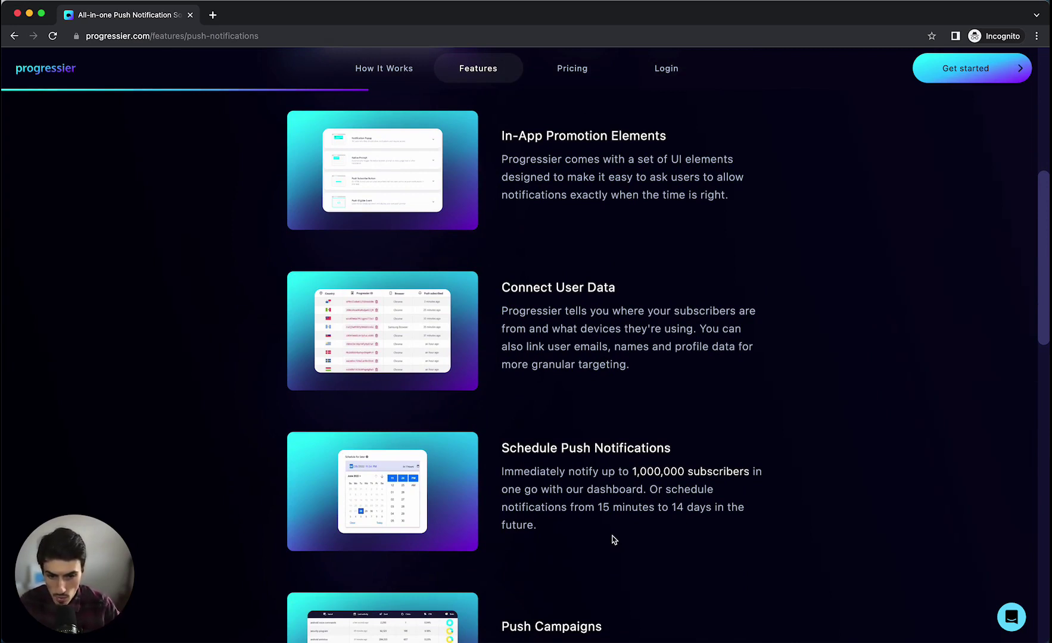
{"action": "scroll", "coordinate": [614, 539], "scroll_direction": "down", "scroll_amount": 3}
{"action": "scroll", "coordinate": [516, 520], "scroll_direction": "down", "scroll_amount": 2}
{"action": "scroll", "coordinate": [586, 477], "scroll_direction": "down", "scroll_amount": 4}
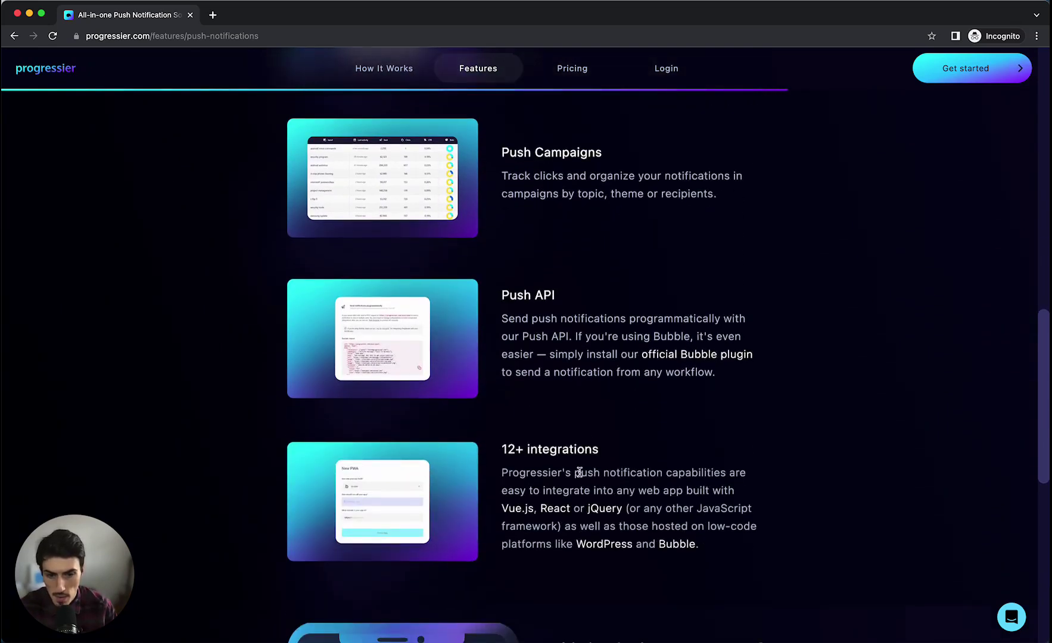
{"action": "scroll", "coordinate": [598, 404], "scroll_direction": "up", "scroll_amount": 10}
Compare the Pricing plans billed monthly and annually, then start a new PWA
{"action": "left_click", "coordinate": [570, 78]}
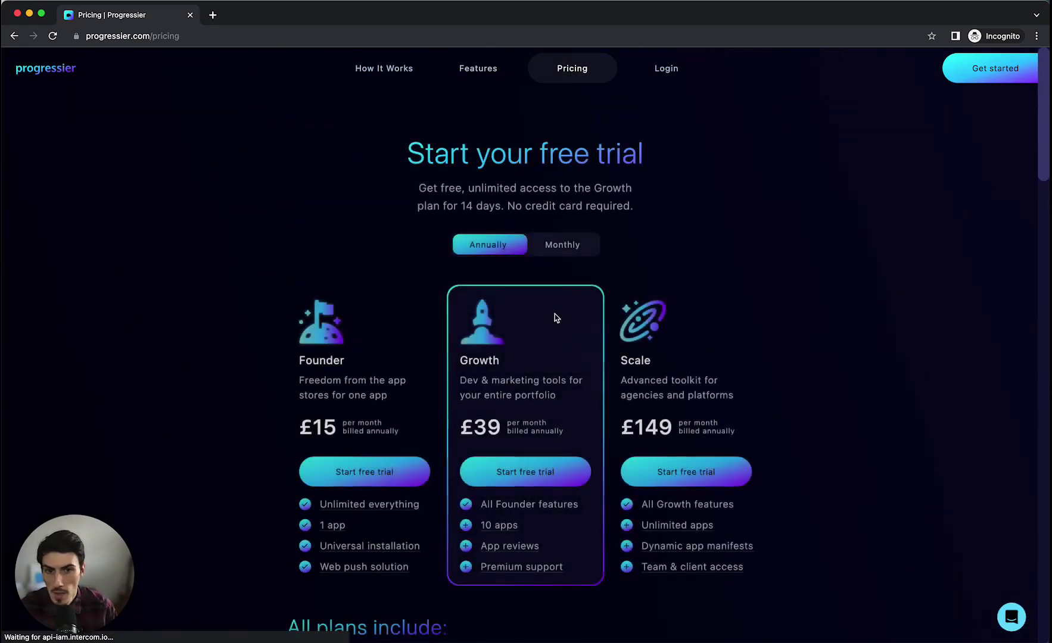
{"action": "scroll", "coordinate": [649, 376], "scroll_direction": "down", "scroll_amount": 2}
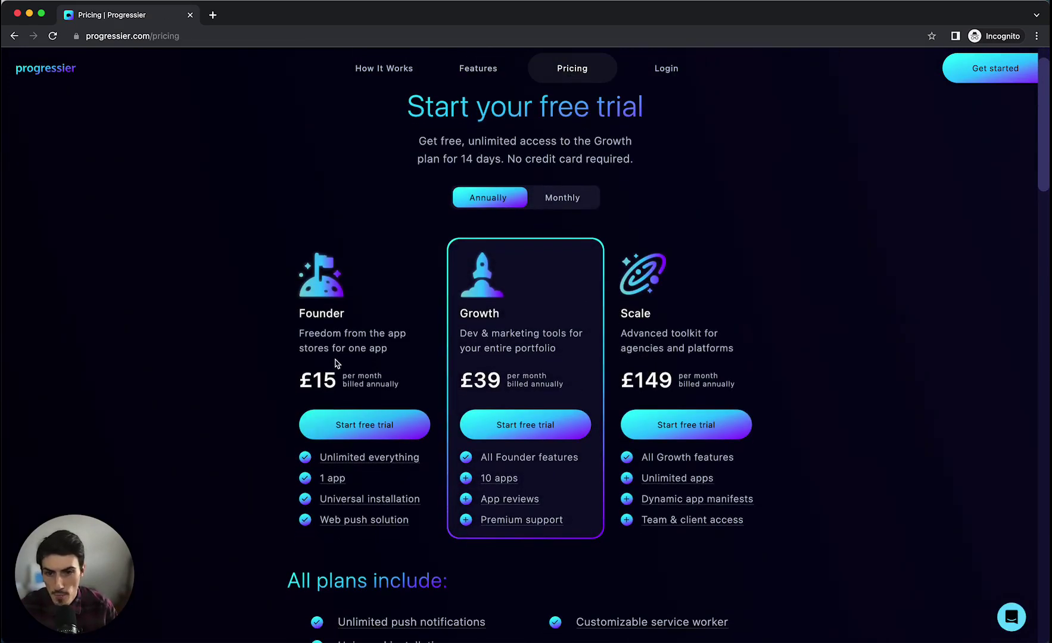
{"action": "mouse_move", "coordinate": [358, 468]}
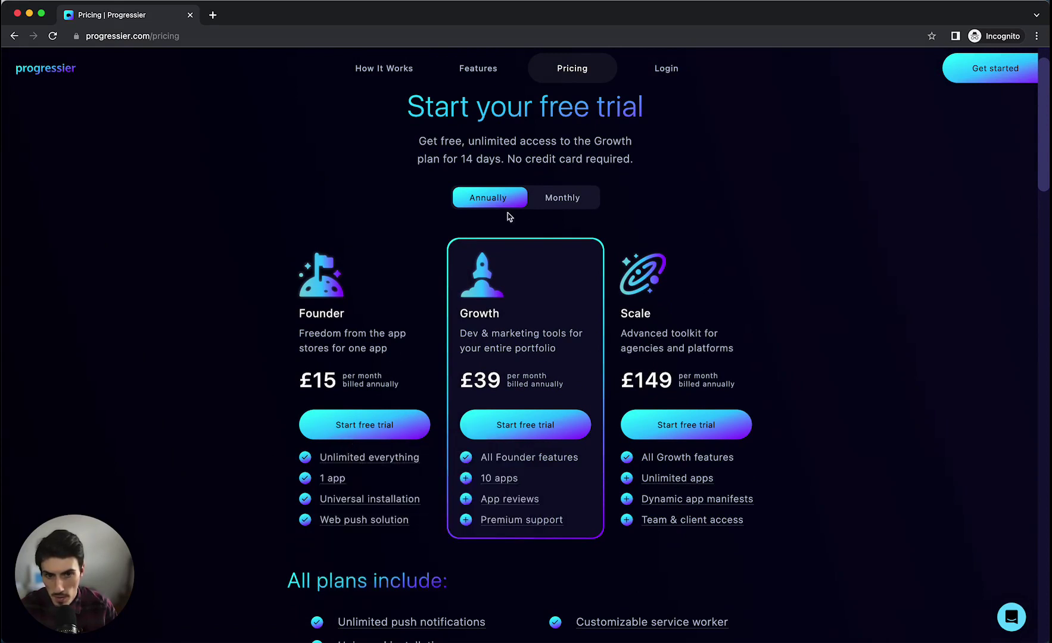
{"action": "left_click", "coordinate": [557, 205]}
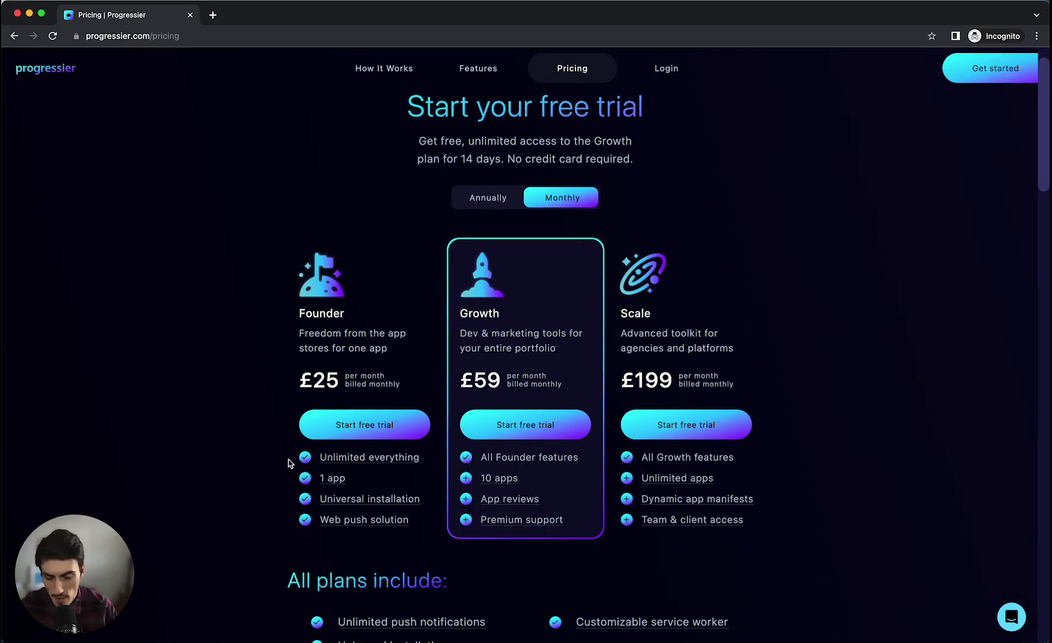
{"action": "scroll", "coordinate": [294, 441], "scroll_direction": "down", "scroll_amount": 1}
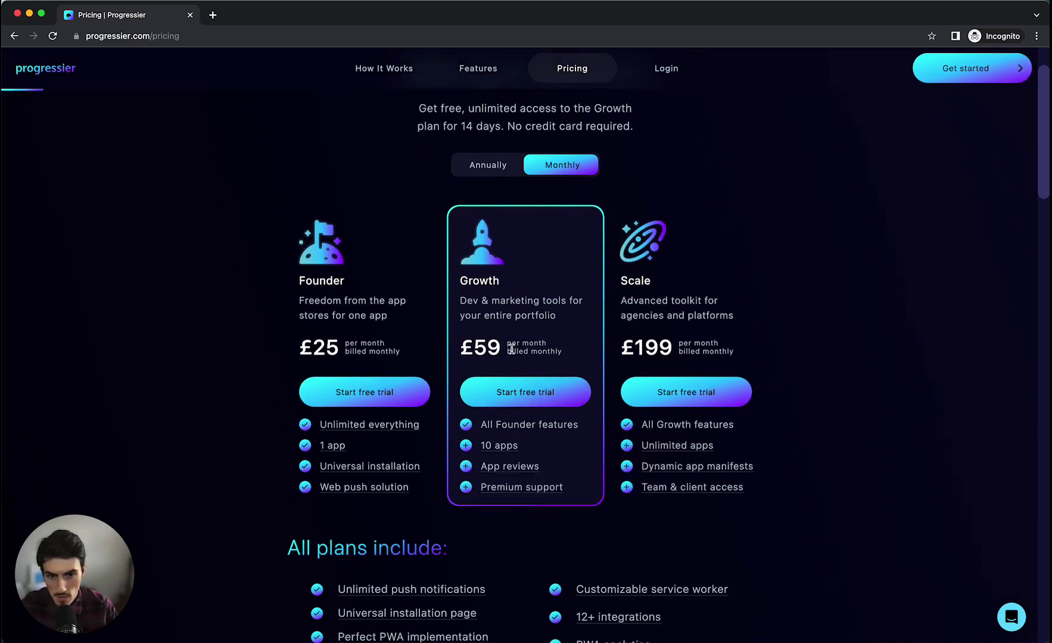
{"action": "left_click", "coordinate": [499, 169]}
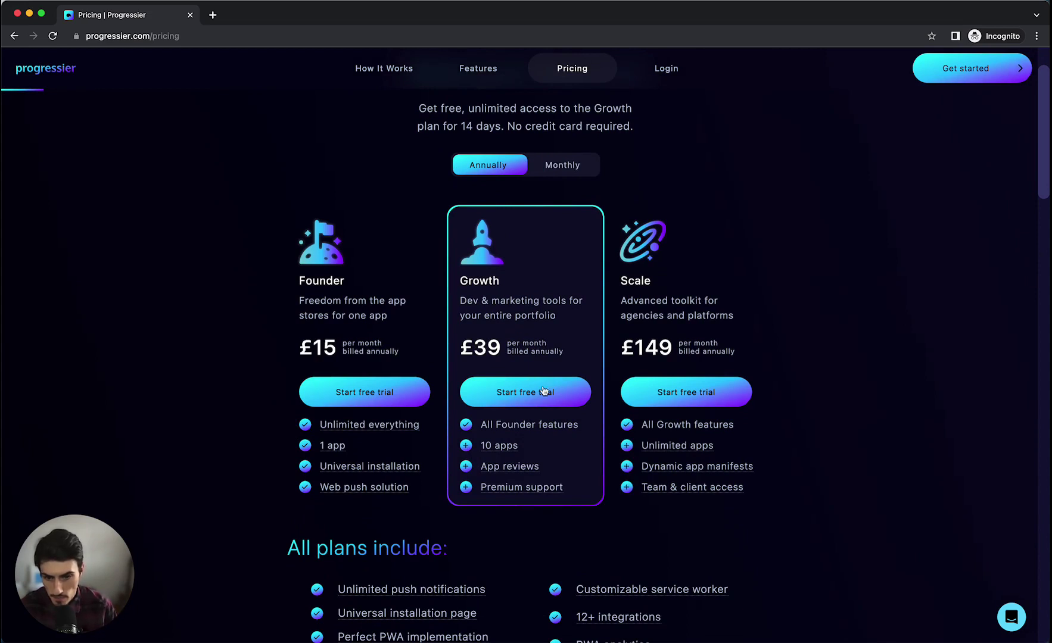
{"action": "mouse_move", "coordinate": [414, 466]}
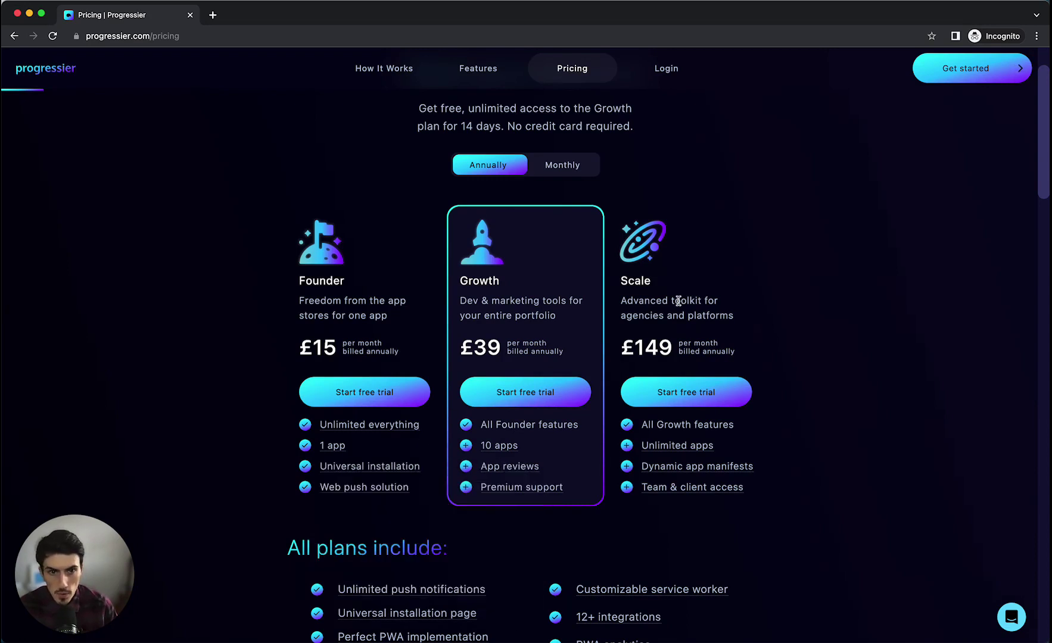
{"action": "left_click", "coordinate": [960, 74]}
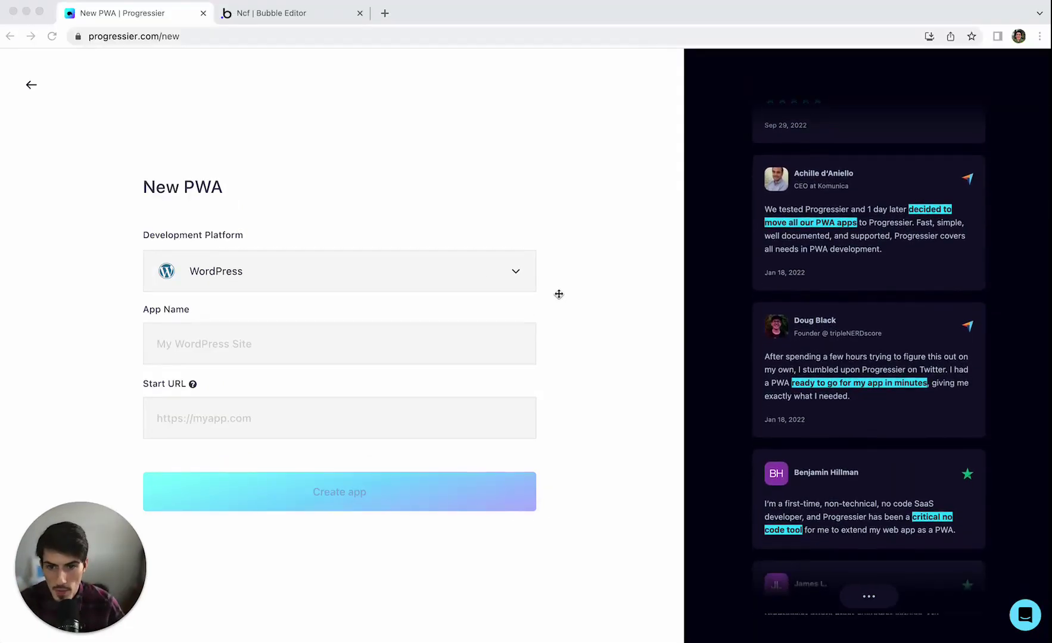
Choose Bubble as the development platform in the New PWA form
{"action": "left_click", "coordinate": [448, 274]}
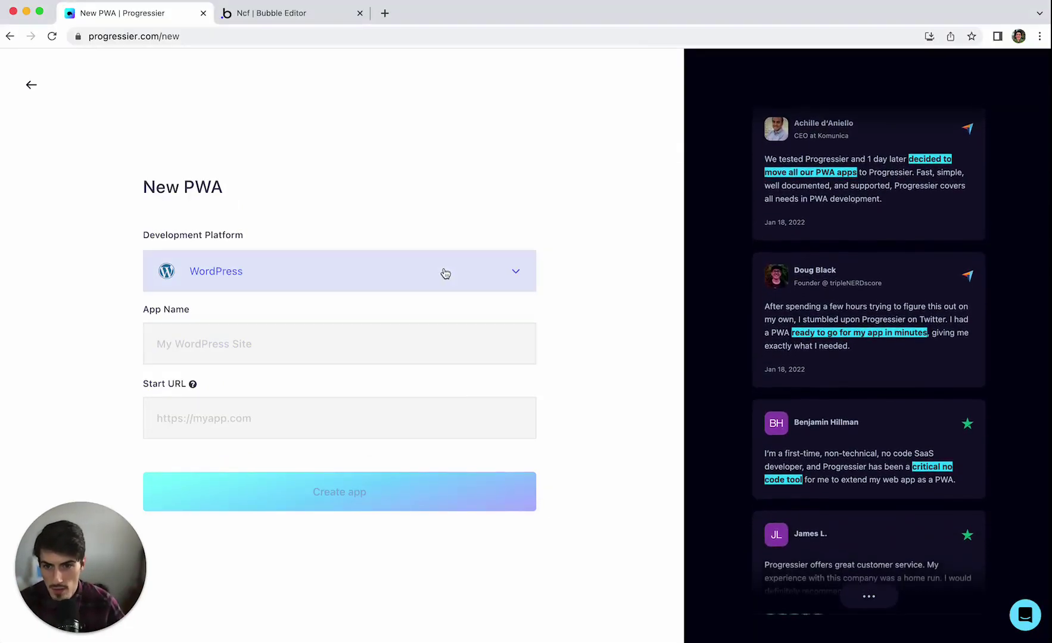
{"action": "left_click", "coordinate": [444, 273]}
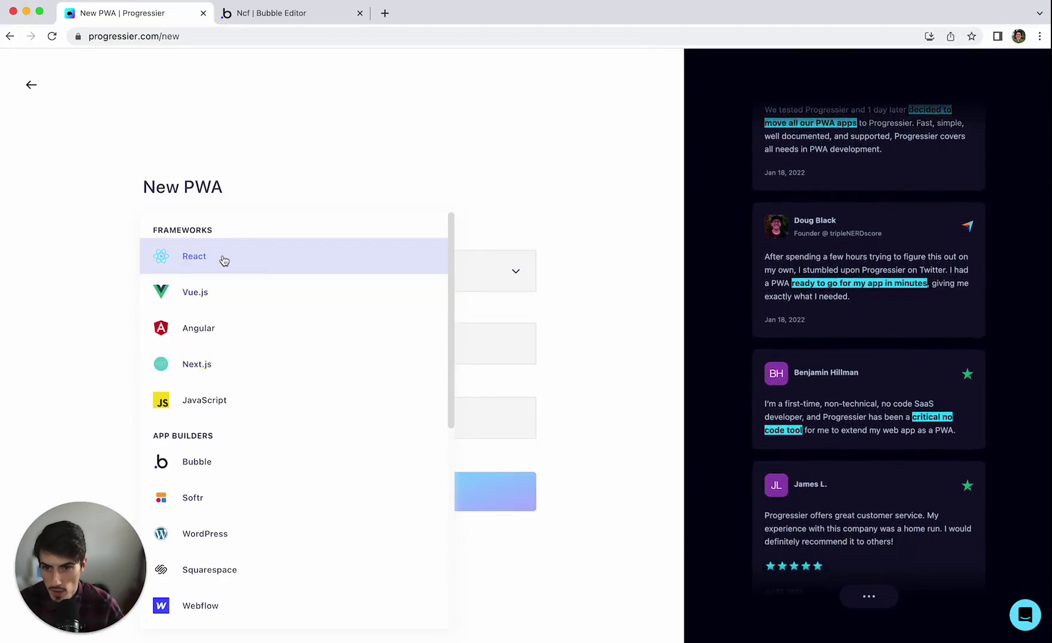
{"action": "scroll", "coordinate": [317, 399], "scroll_direction": "down", "scroll_amount": 3}
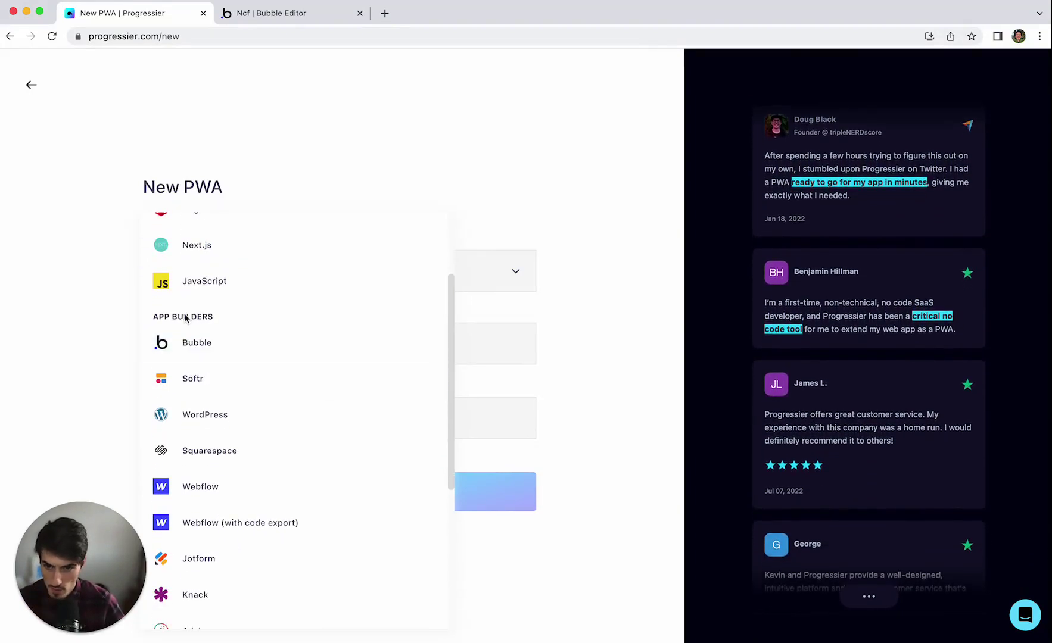
{"action": "scroll", "coordinate": [310, 343], "scroll_direction": "down", "scroll_amount": 1}
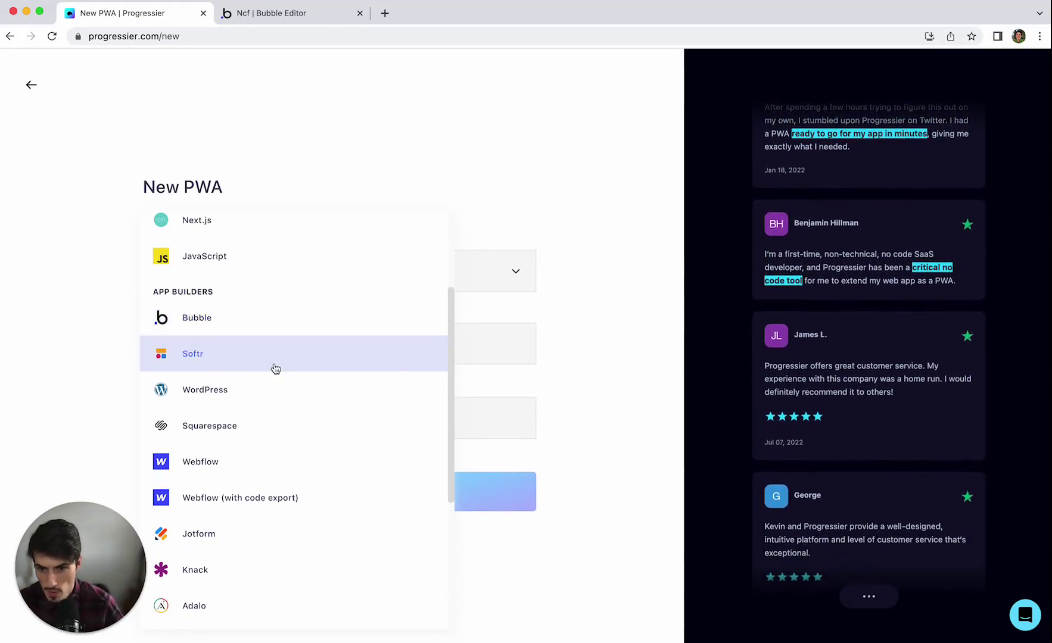
{"action": "scroll", "coordinate": [272, 394], "scroll_direction": "down", "scroll_amount": 2}
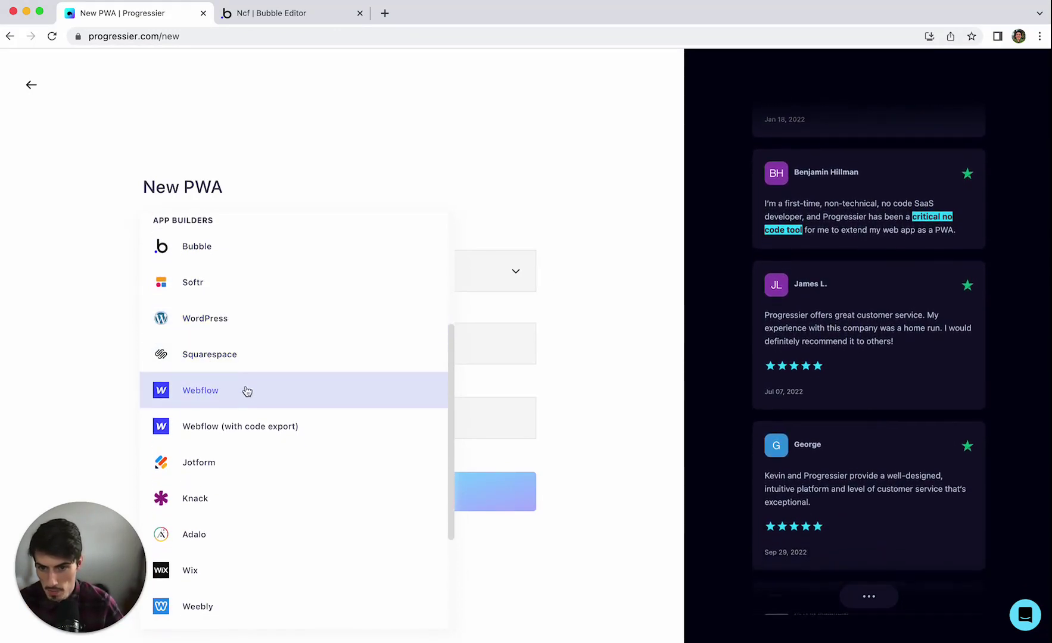
{"action": "scroll", "coordinate": [250, 390], "scroll_direction": "down", "scroll_amount": 3}
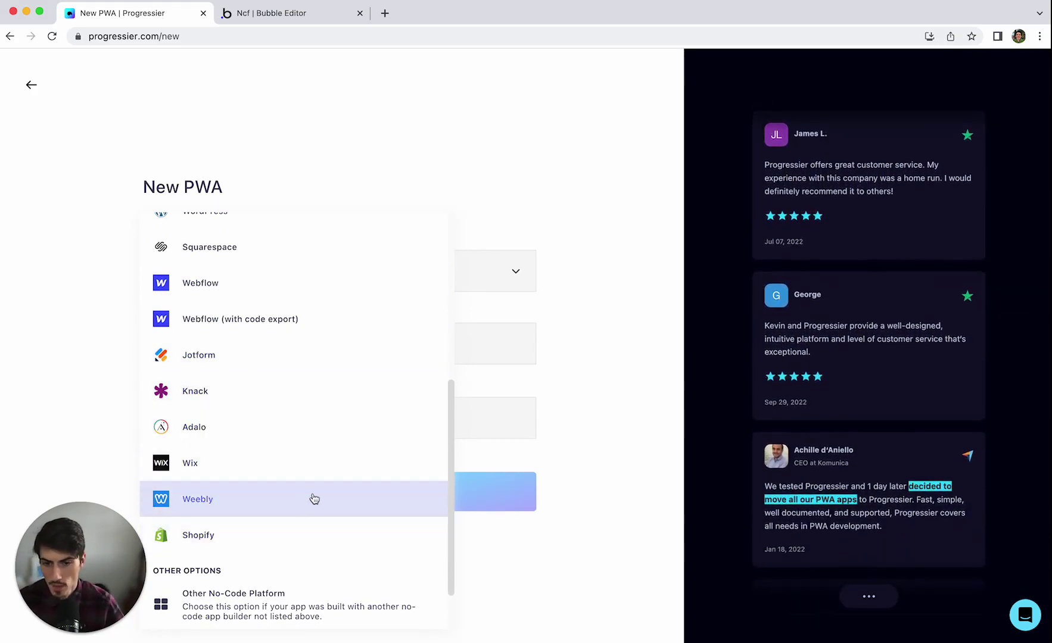
{"action": "scroll", "coordinate": [312, 498], "scroll_direction": "down", "scroll_amount": 2}
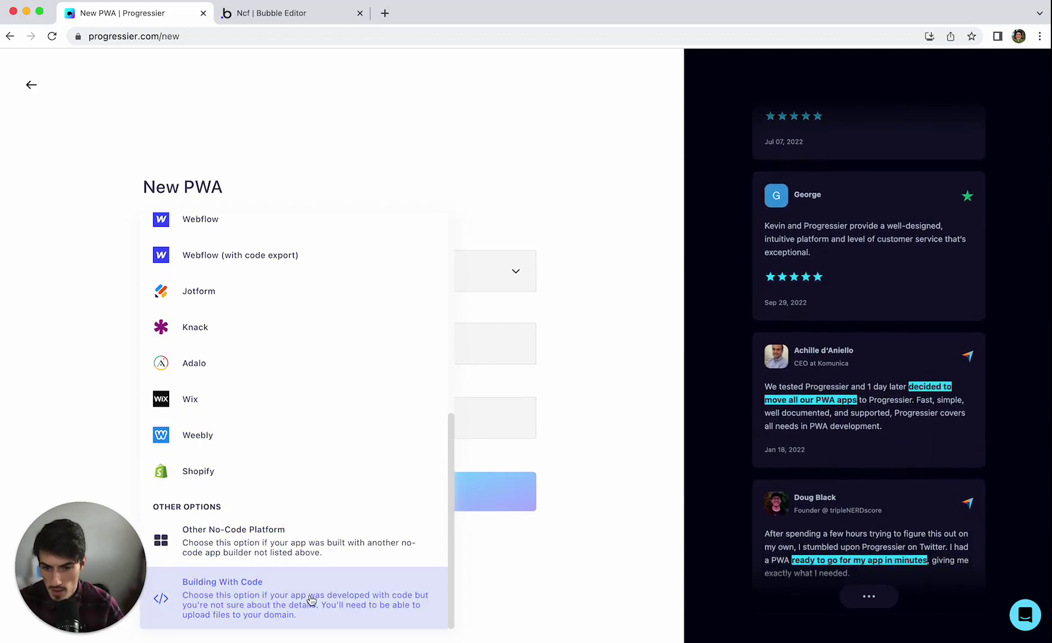
{"action": "scroll", "coordinate": [289, 434], "scroll_direction": "up", "scroll_amount": 7}
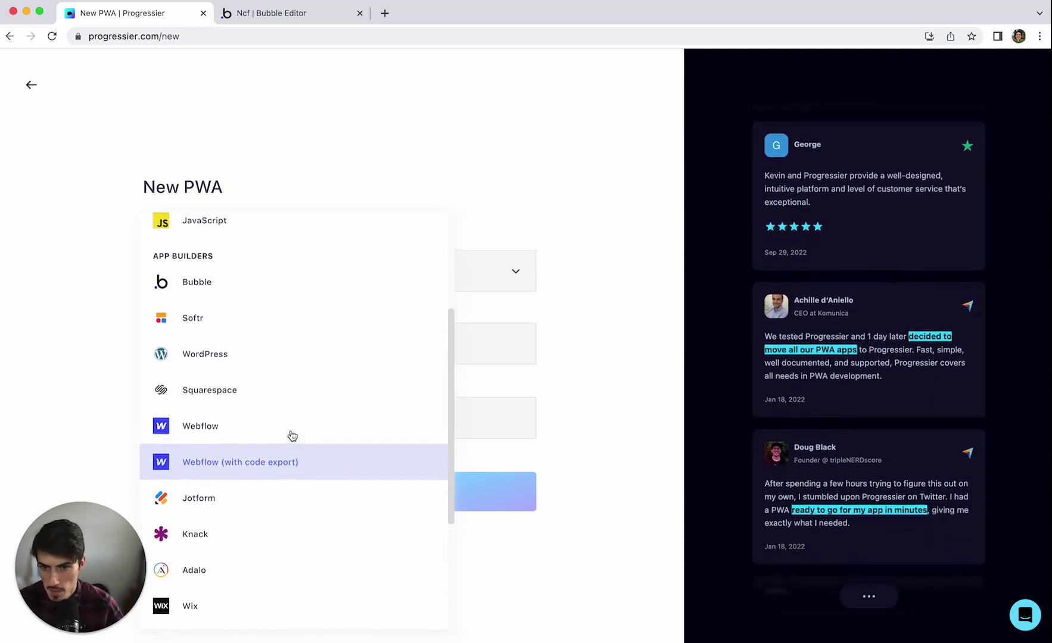
{"action": "left_click", "coordinate": [197, 305]}
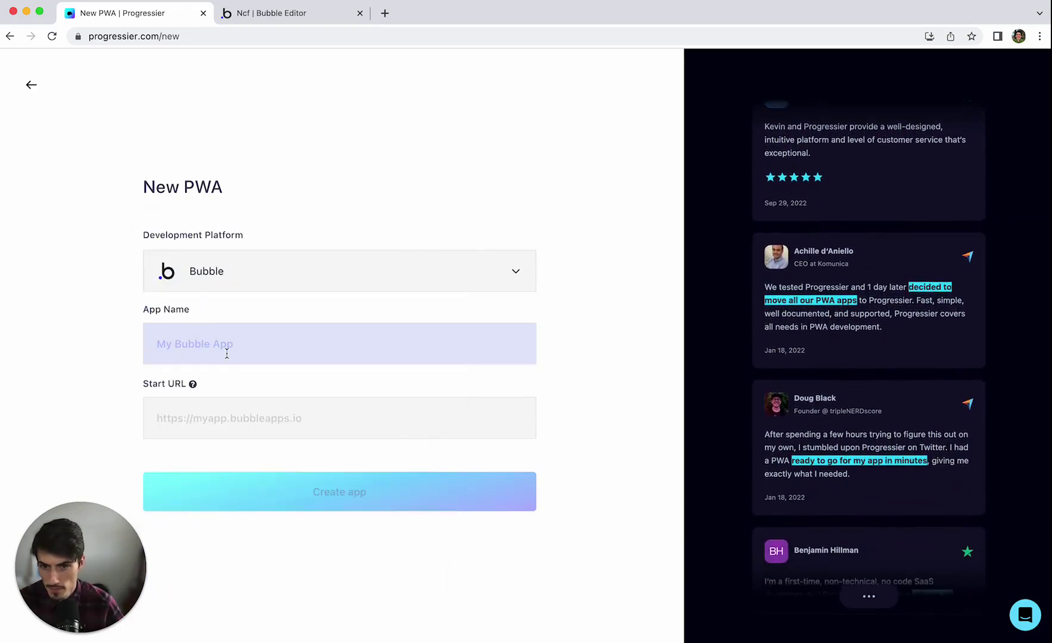
Name the app NCF with start URL nocodefounders.com, create it, and answer 8
{"action": "type", "text": "NCF"}
{"action": "left_click", "coordinate": [227, 434]}
{"action": "type", "text": "nocodefounders.com"}
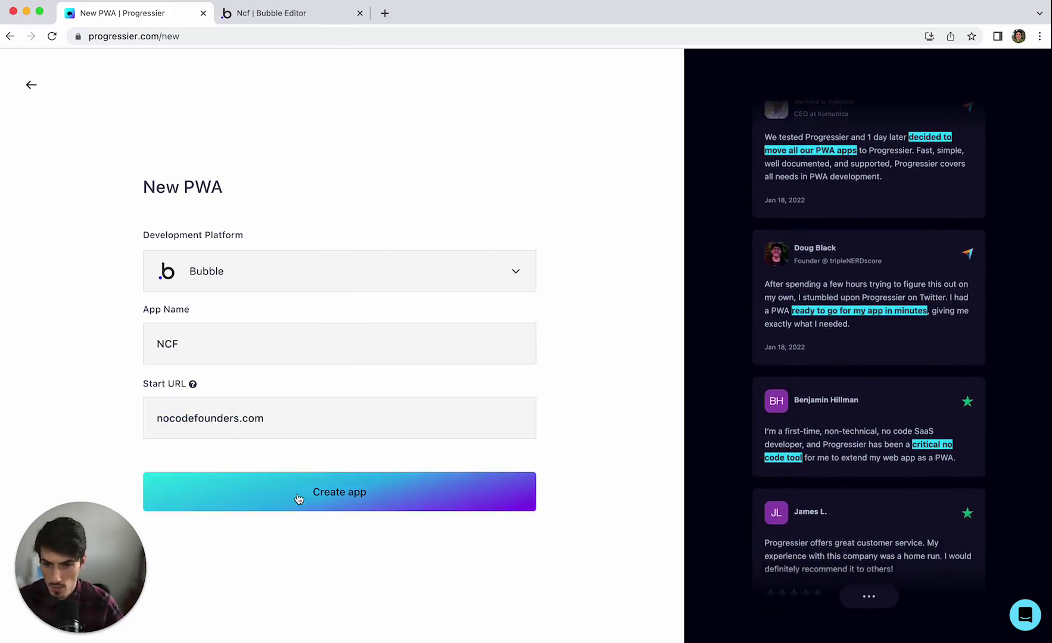
{"action": "left_click", "coordinate": [298, 499]}
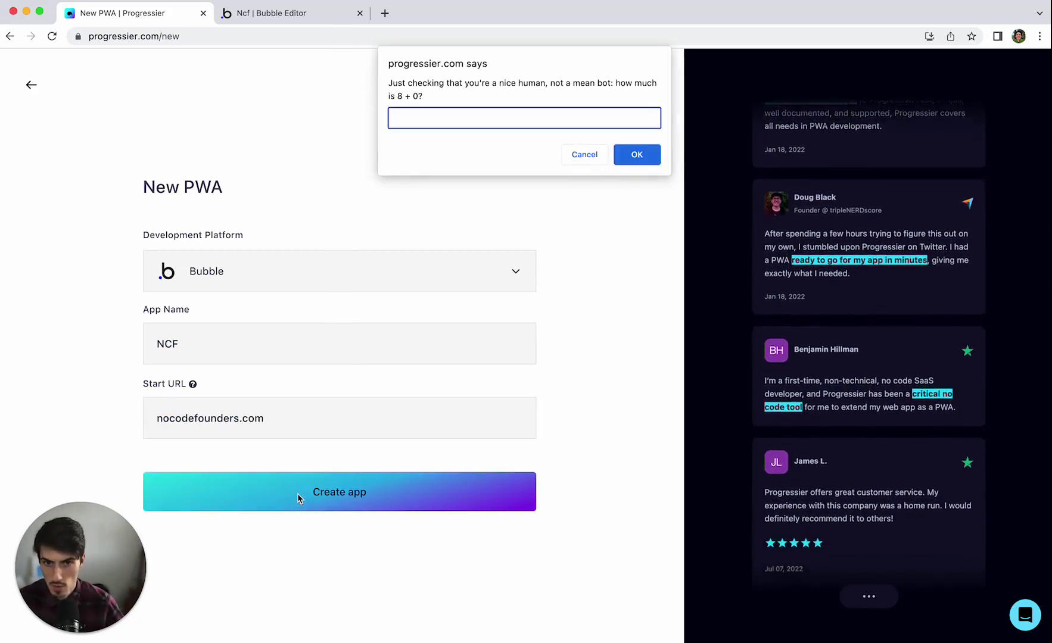
{"action": "type", "text": "8"}
{"action": "left_click", "coordinate": [640, 156]}
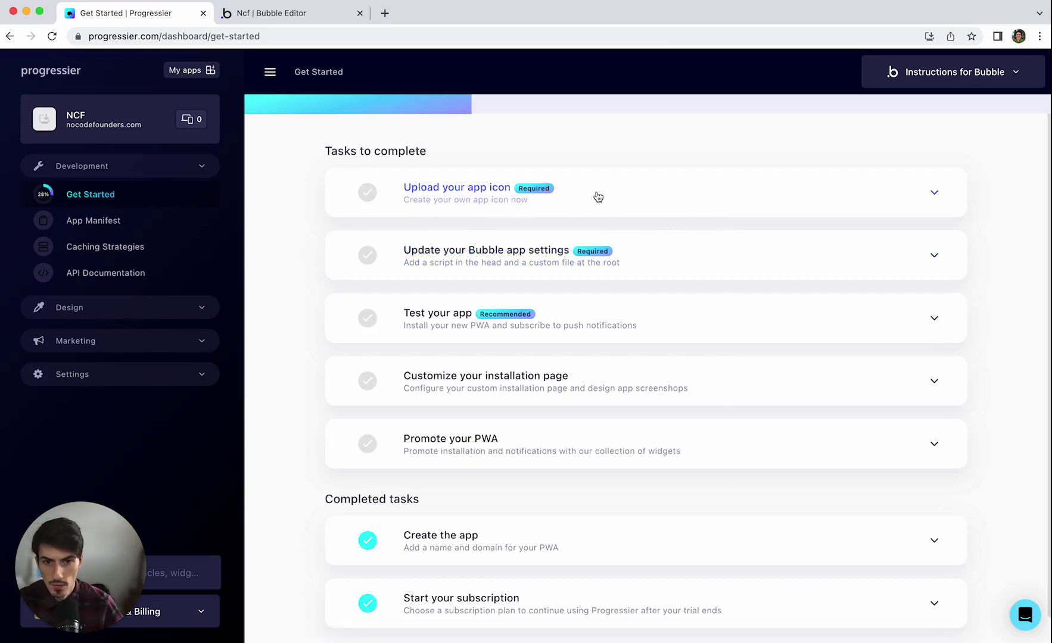
Upload NCF.png as the app icon and generate its icon assets
{"action": "left_click", "coordinate": [598, 196]}
{"action": "left_click", "coordinate": [612, 360]}
{"action": "double_click", "coordinate": [481, 267]}
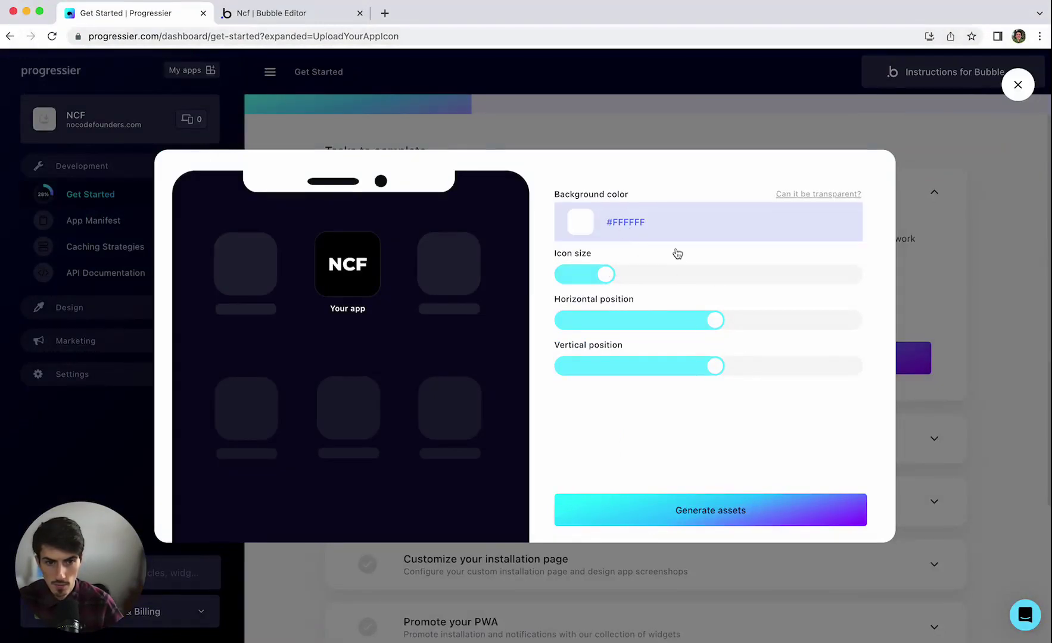
{"action": "left_click", "coordinate": [721, 514]}
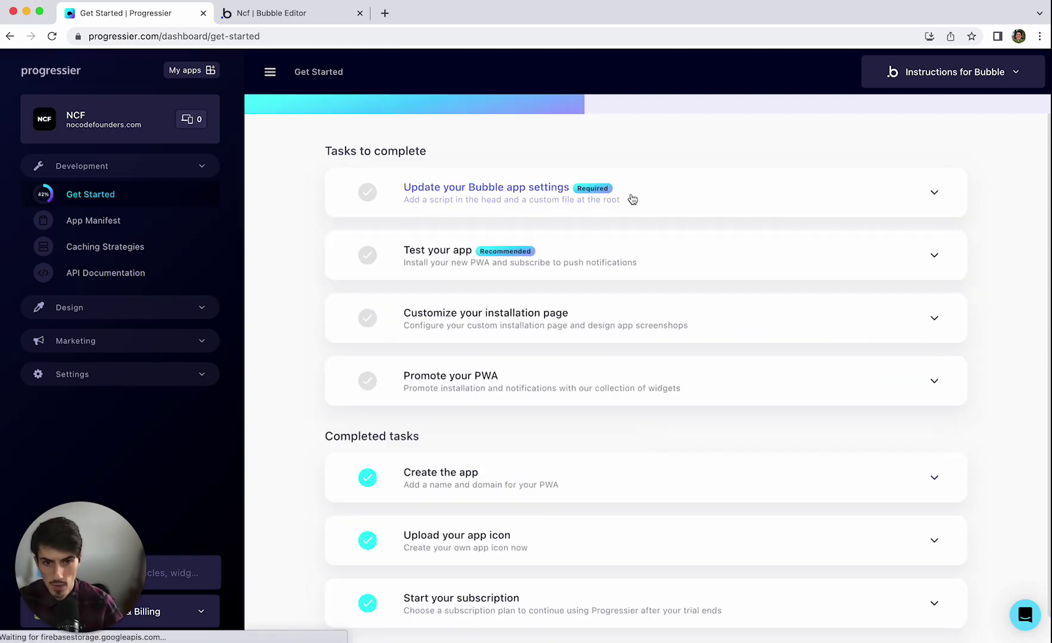
Copy the manifest and script header code from the Update your Bubble app settings task
{"action": "left_click", "coordinate": [648, 197]}
{"action": "scroll", "coordinate": [647, 325], "scroll_direction": "down", "scroll_amount": 1}
{"action": "scroll", "coordinate": [646, 326], "scroll_direction": "down", "scroll_amount": 3}
{"action": "left_click", "coordinate": [694, 340]}
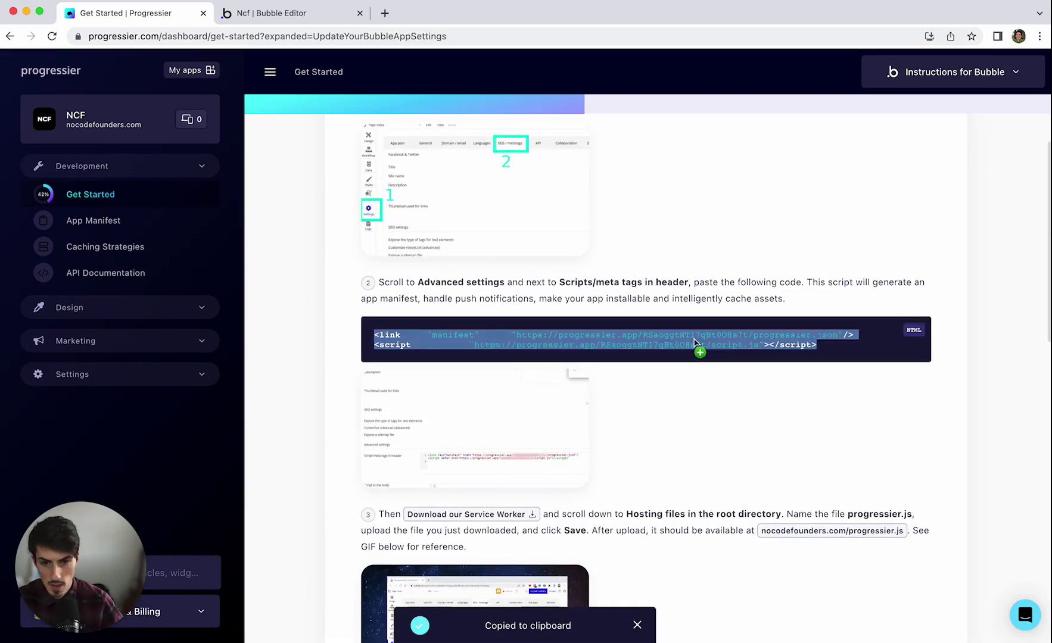
{"action": "left_click", "coordinate": [251, 15]}
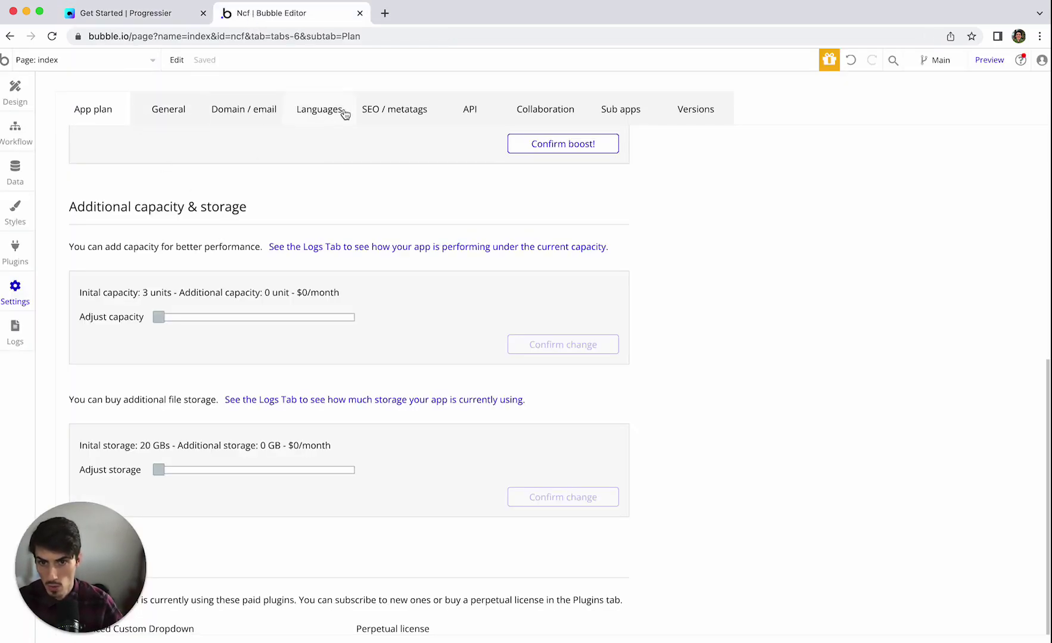
Paste the Progressier code on a new line in Bubble's SEO / metatags header scripts
{"action": "left_click", "coordinate": [395, 113]}
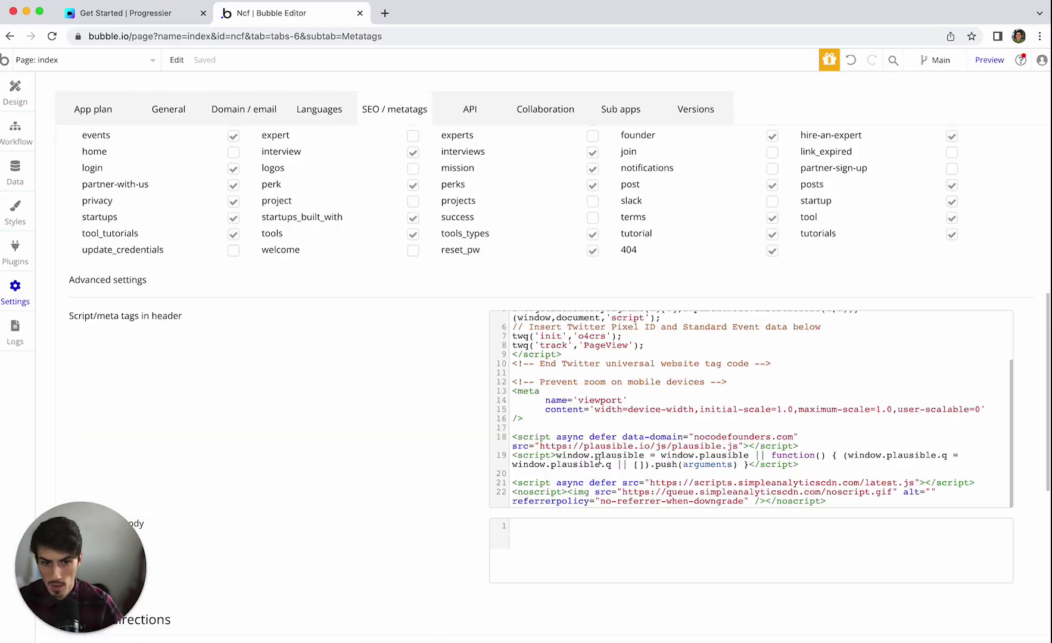
{"action": "scroll", "coordinate": [599, 459], "scroll_direction": "down", "scroll_amount": 2}
{"action": "left_click", "coordinate": [862, 432]}
{"action": "key", "text": "Return"}
{"action": "key", "text": "super+v"}
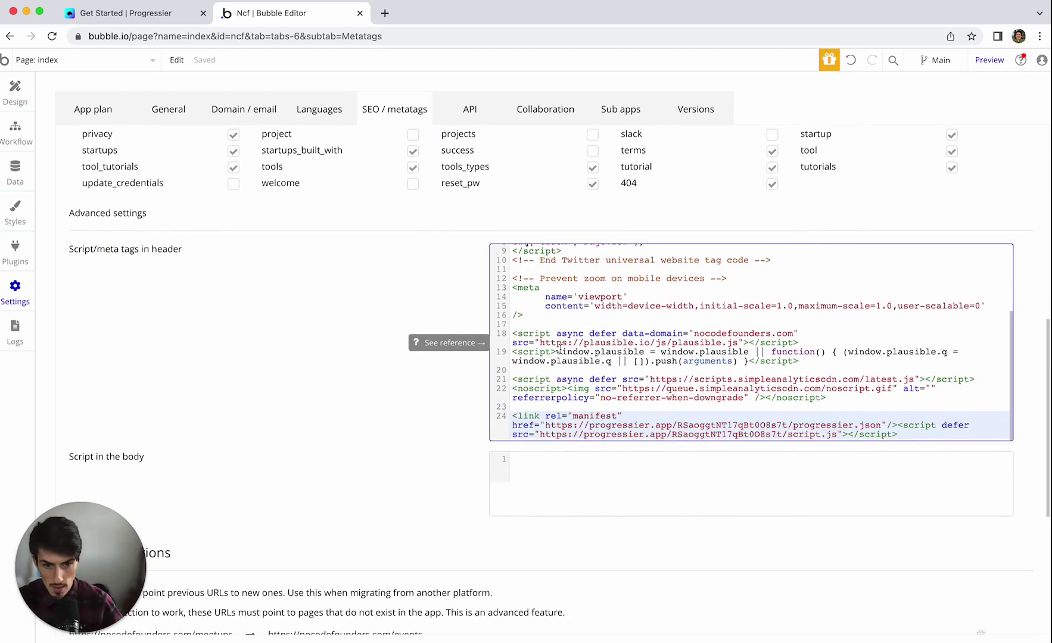
Download the Progressier service worker file from the setup instructions
{"action": "left_click", "coordinate": [155, 12]}
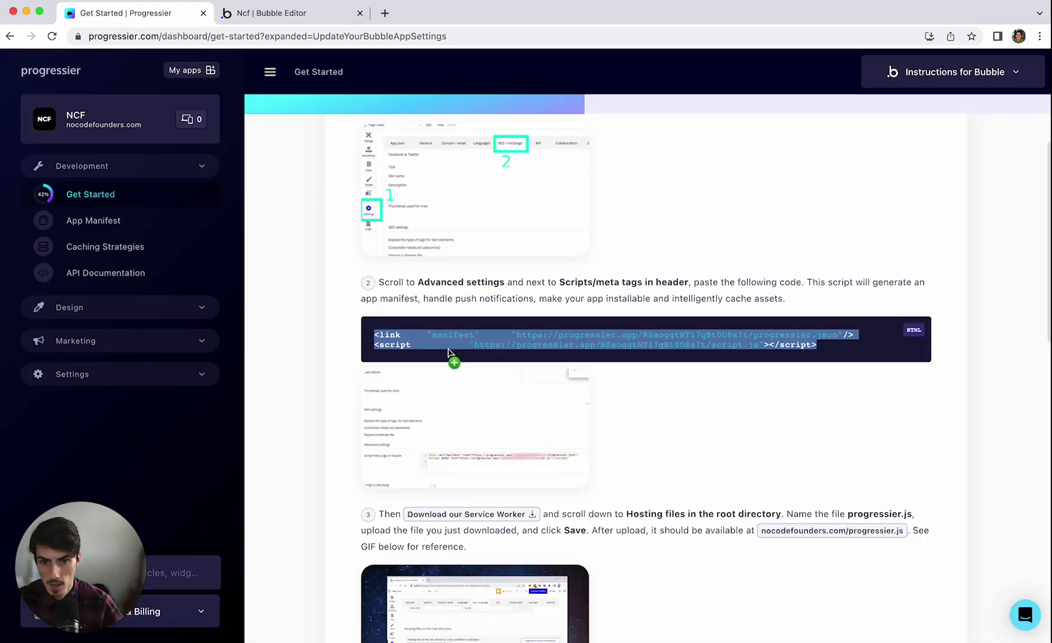
{"action": "scroll", "coordinate": [497, 398], "scroll_direction": "down", "scroll_amount": 3}
{"action": "left_click", "coordinate": [474, 394]}
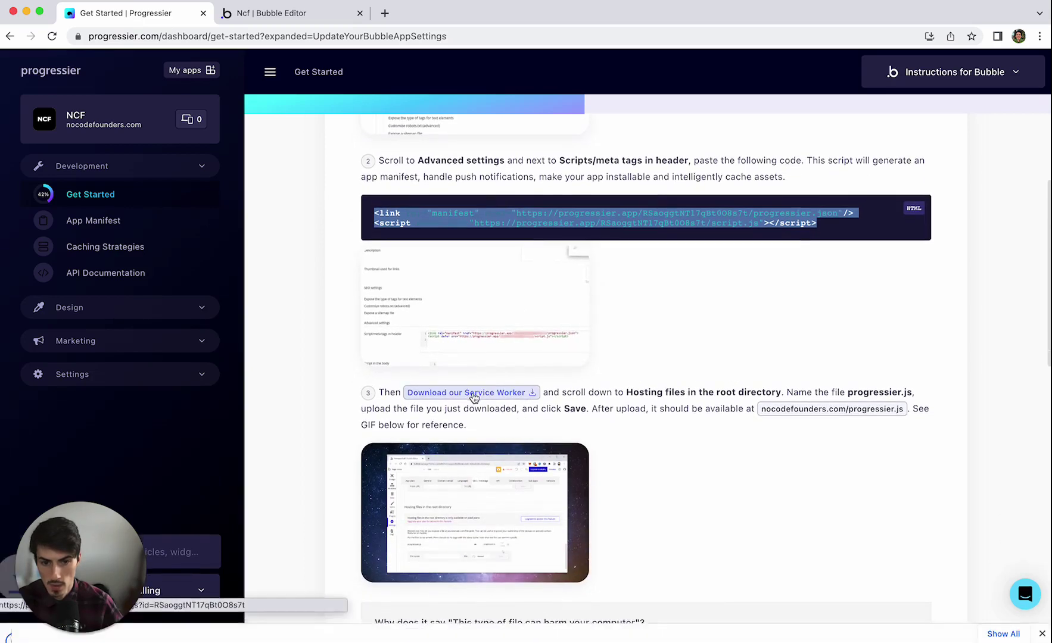
{"action": "left_click", "coordinate": [271, 15]}
{"action": "scroll", "coordinate": [242, 376], "scroll_direction": "down", "scroll_amount": 6}
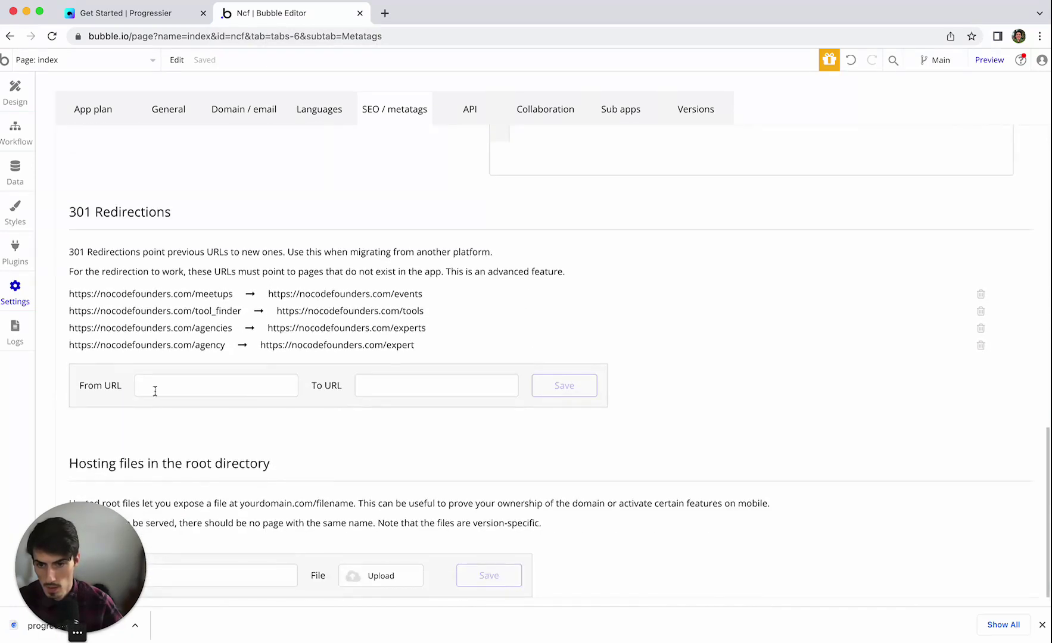
Pick a service worker file from Downloads for Bubble's root-directory hosting
{"action": "left_click_drag", "start_coordinate": [124, 552], "coordinate": [129, 353]}
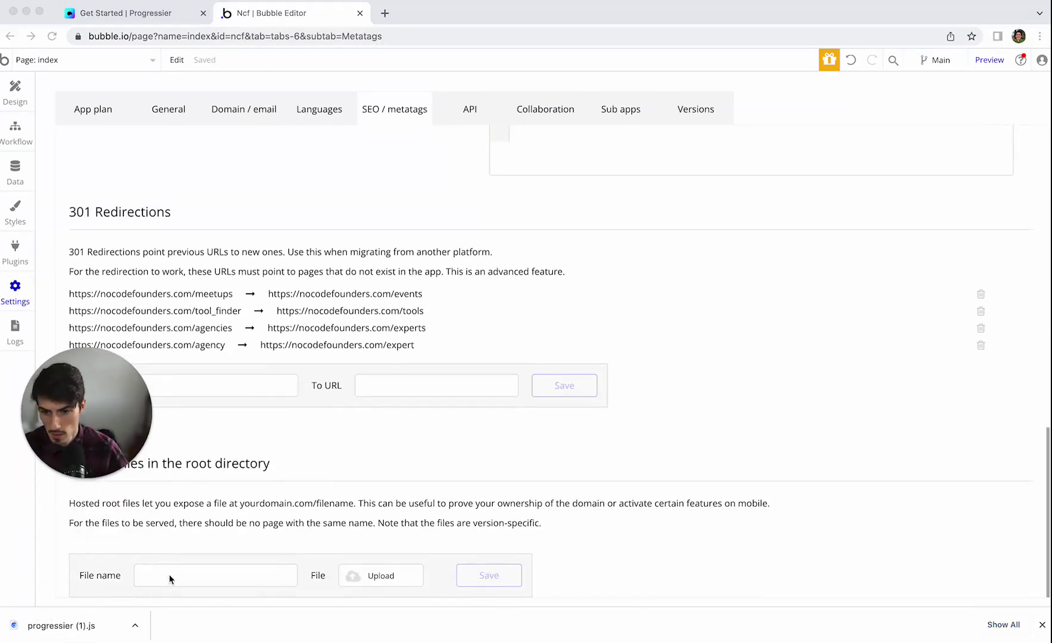
{"action": "left_click", "coordinate": [358, 588]}
{"action": "left_click", "coordinate": [360, 577]}
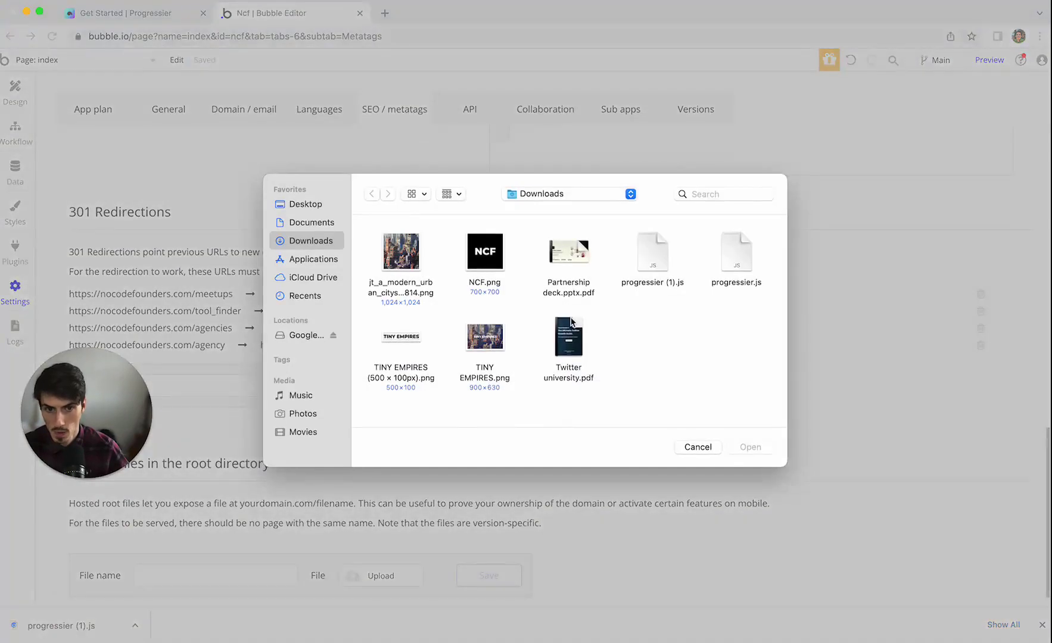
{"action": "left_click", "coordinate": [737, 254]}
{"action": "double_click", "coordinate": [736, 254]}
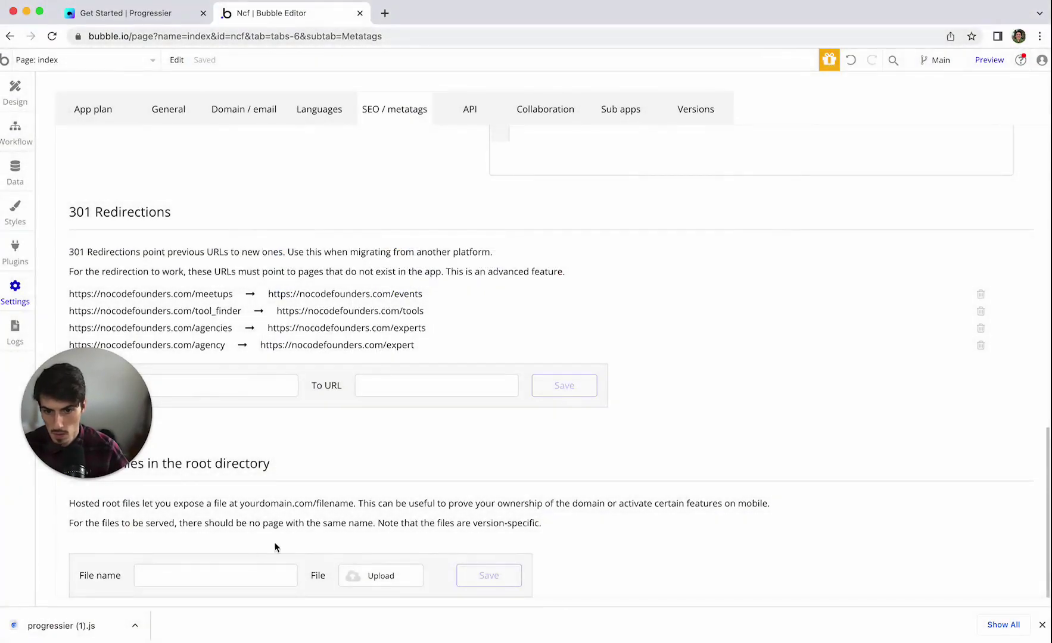
Upload progressier (1).js as the root file named progressier.js and save it
{"action": "left_click", "coordinate": [220, 573]}
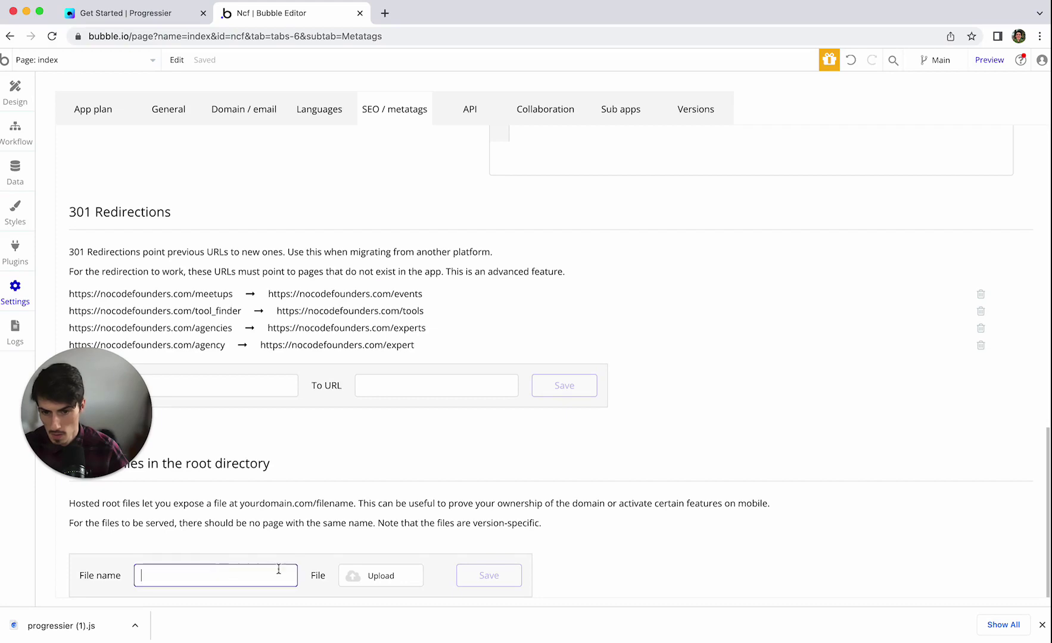
{"action": "left_click", "coordinate": [373, 579]}
{"action": "left_click", "coordinate": [655, 250]}
{"action": "double_click", "coordinate": [656, 250]}
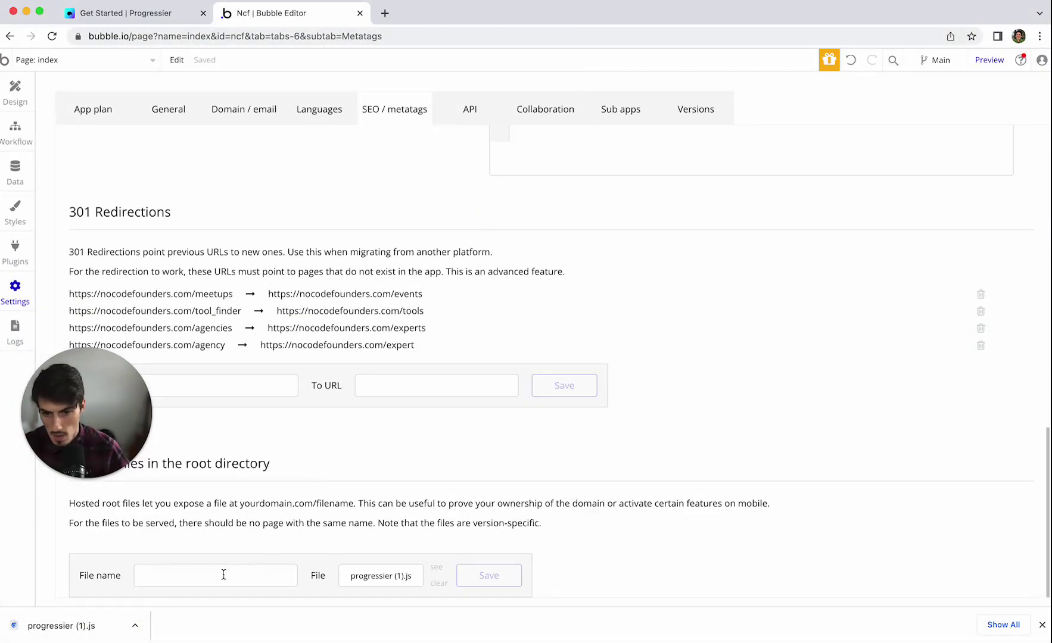
{"action": "left_click", "coordinate": [217, 575]}
{"action": "type", "text": "pro"}
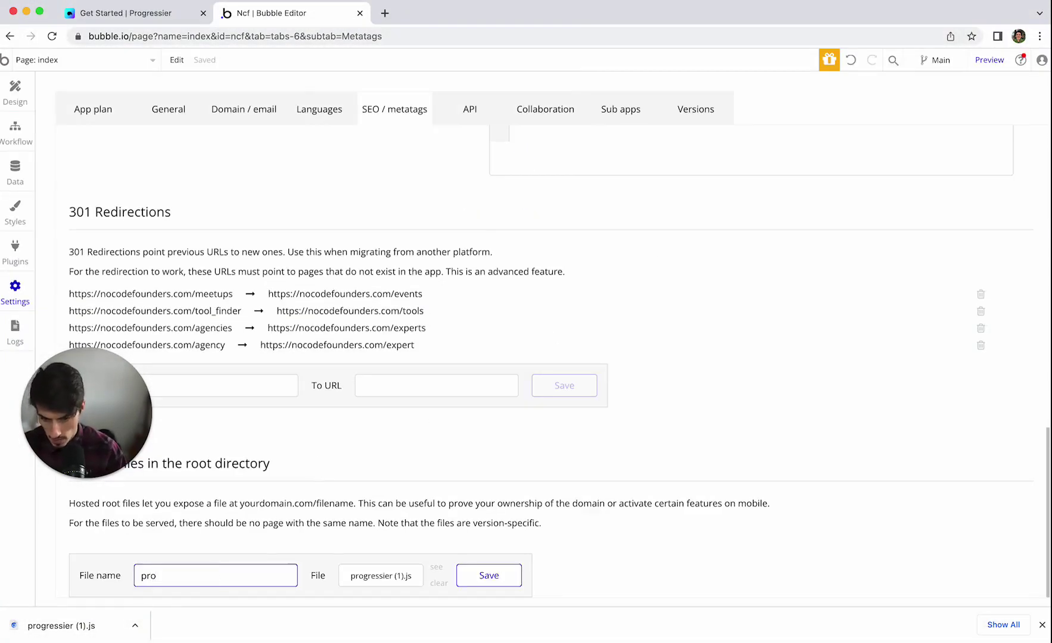
{"action": "type", "text": "gressier.js"}
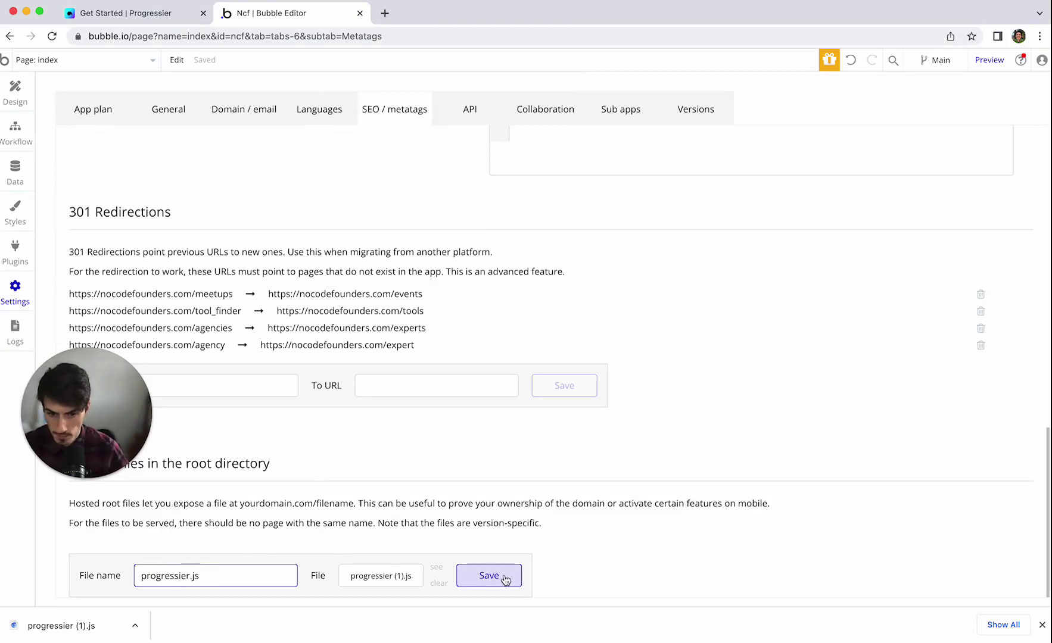
{"action": "left_click", "coordinate": [486, 577]}
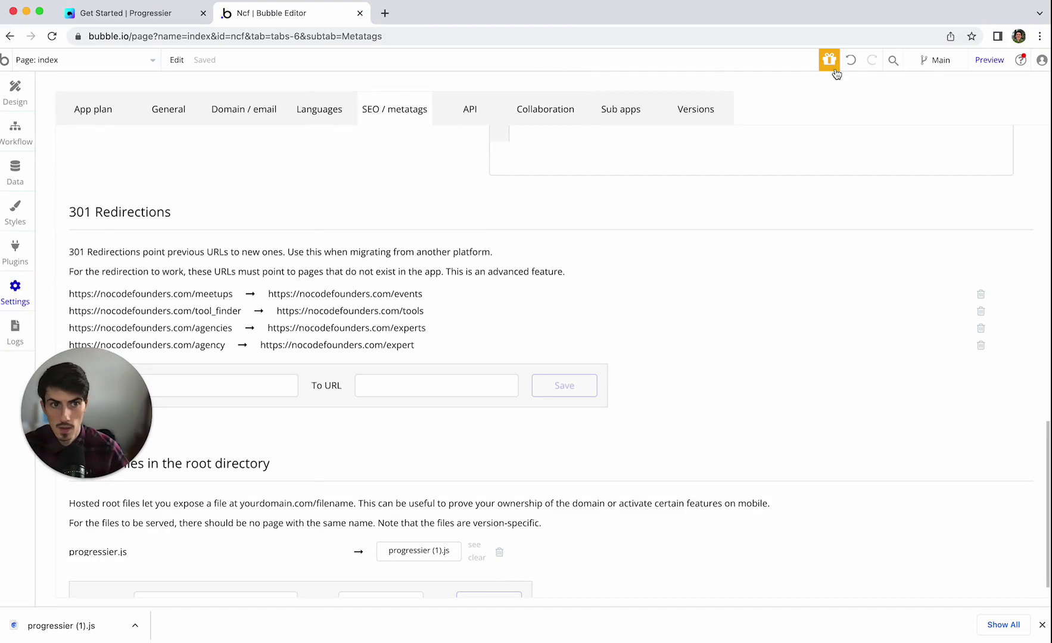
Deploy the Main version to Live with description '5'
{"action": "left_click", "coordinate": [950, 63]}
{"action": "left_click", "coordinate": [935, 188]}
{"action": "left_click", "coordinate": [873, 188]}
{"action": "left_click", "coordinate": [947, 230]}
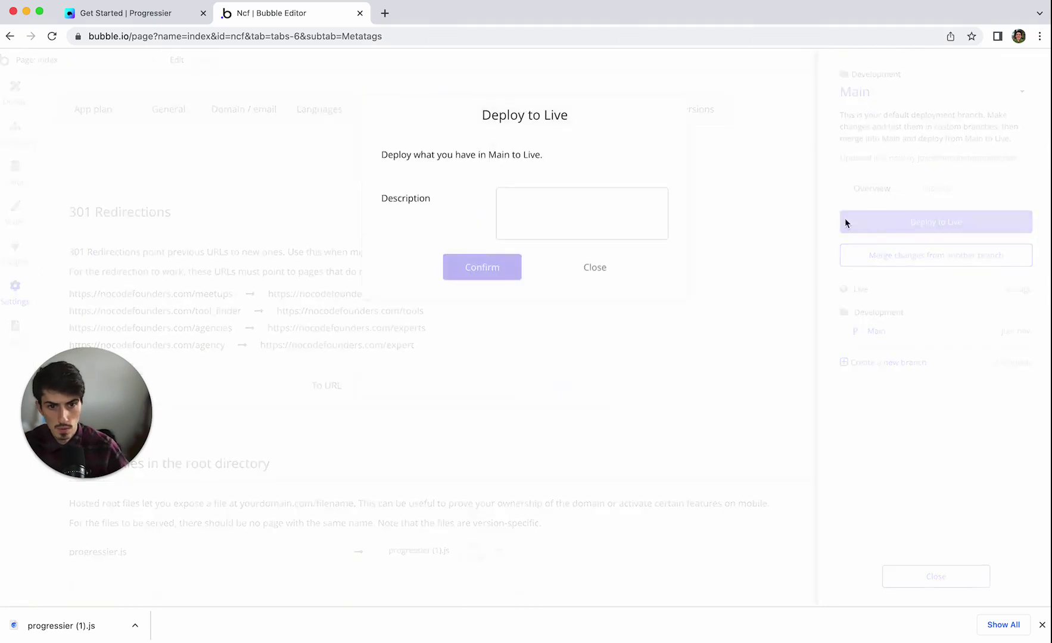
{"action": "left_click", "coordinate": [571, 207]}
{"action": "type", "text": "5.9"}
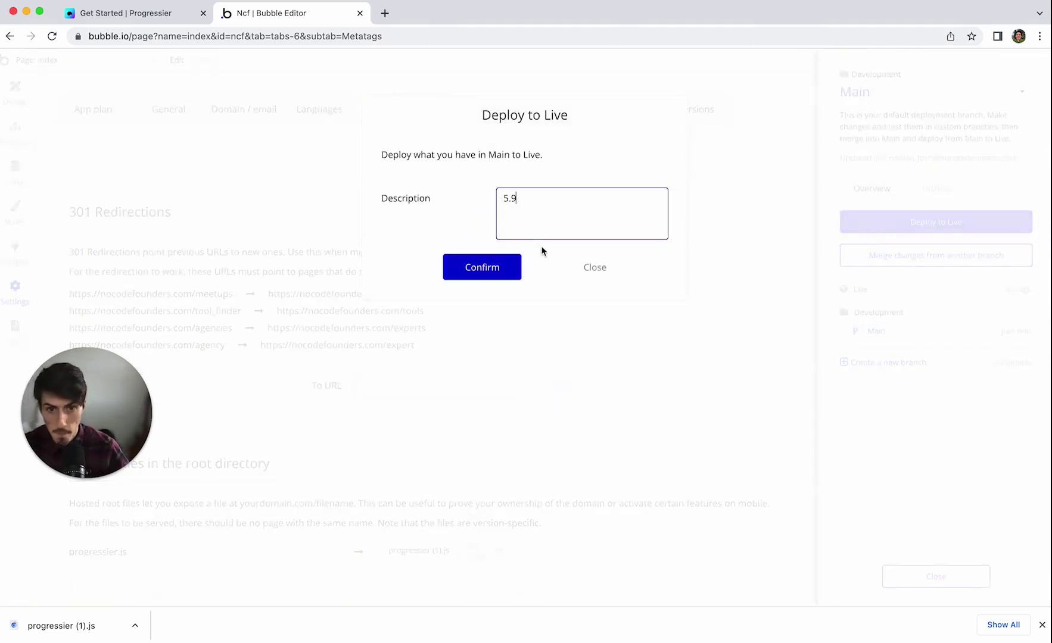
{"action": "left_click", "coordinate": [486, 267]}
{"action": "left_click", "coordinate": [155, 14]}
{"action": "scroll", "coordinate": [616, 350], "scroll_direction": "down", "scroll_amount": 3}
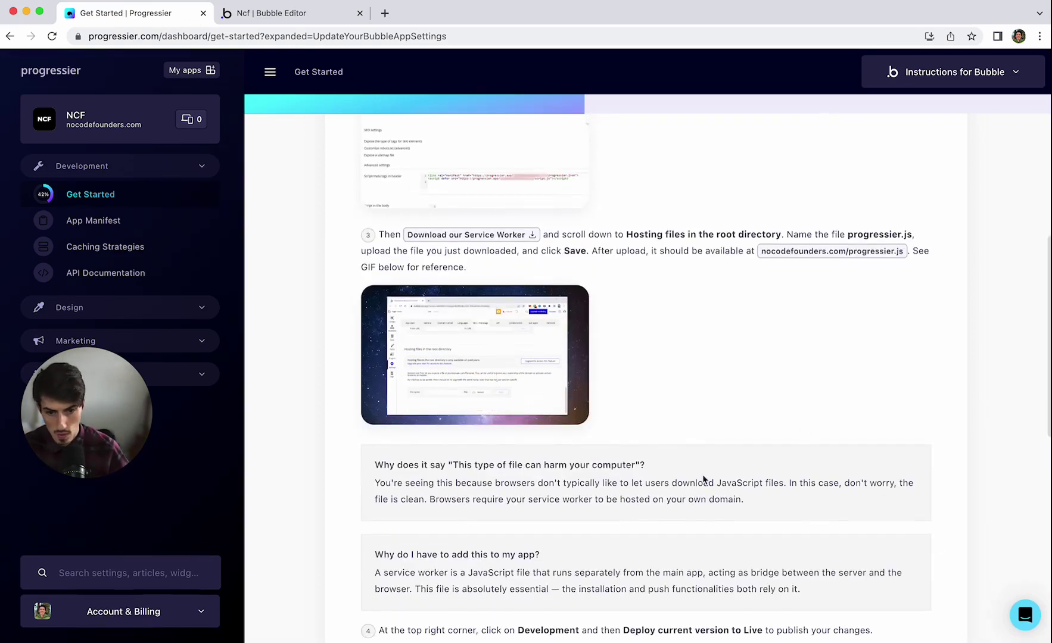
Confirm the Bubble deployment, then verify the Bubble integration in Progressier's Get Started checklist
{"action": "scroll", "coordinate": [703, 480], "scroll_direction": "down", "scroll_amount": 3}
{"action": "scroll", "coordinate": [703, 480], "scroll_direction": "down", "scroll_amount": 3}
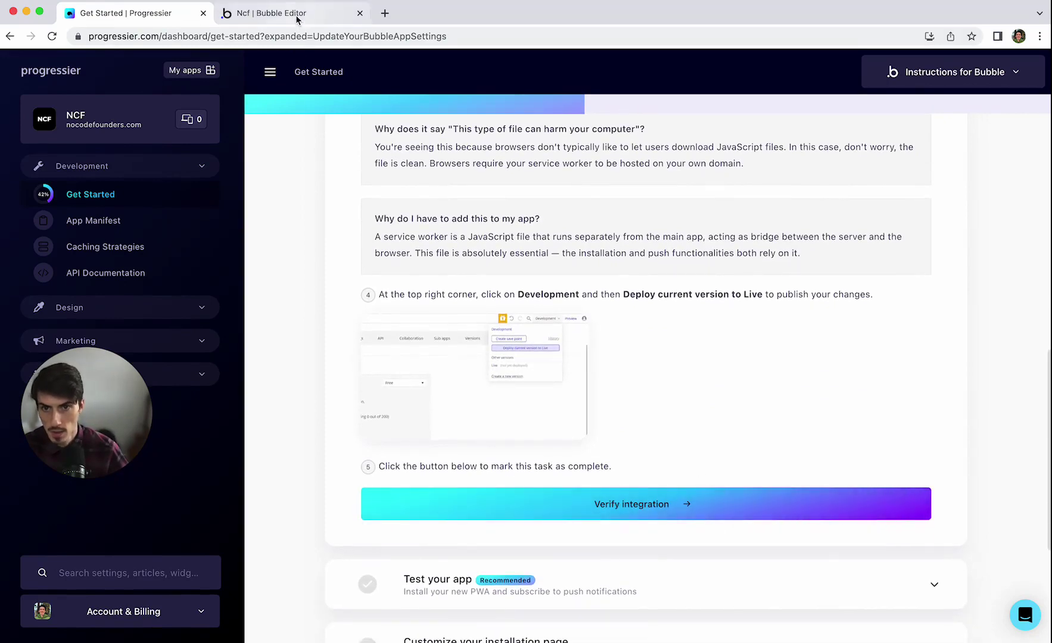
{"action": "left_click", "coordinate": [295, 14]}
{"action": "left_click", "coordinate": [122, 16]}
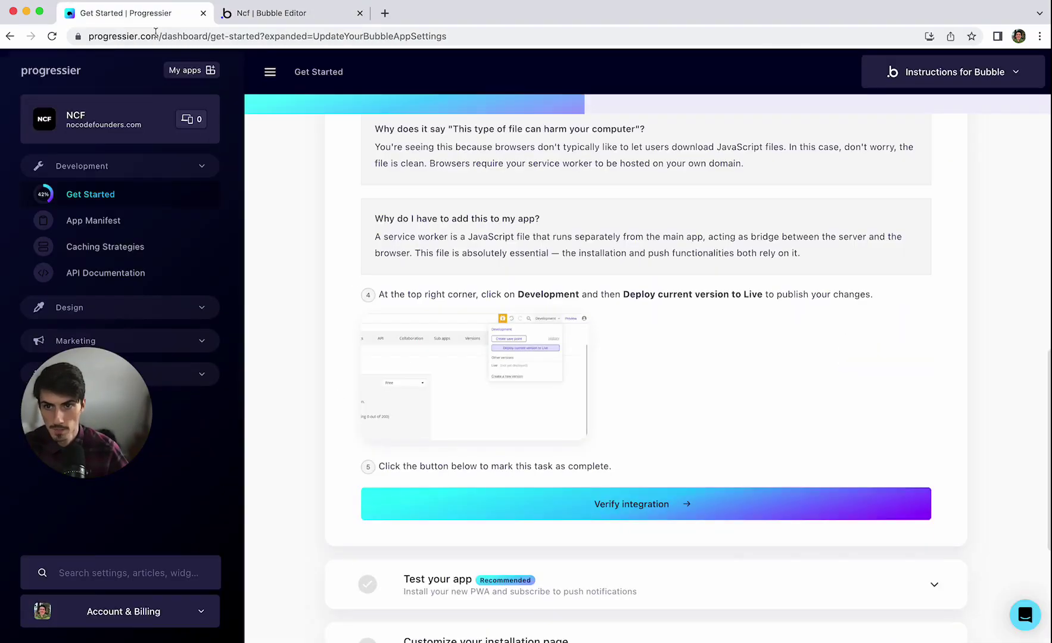
{"action": "left_click", "coordinate": [610, 512]}
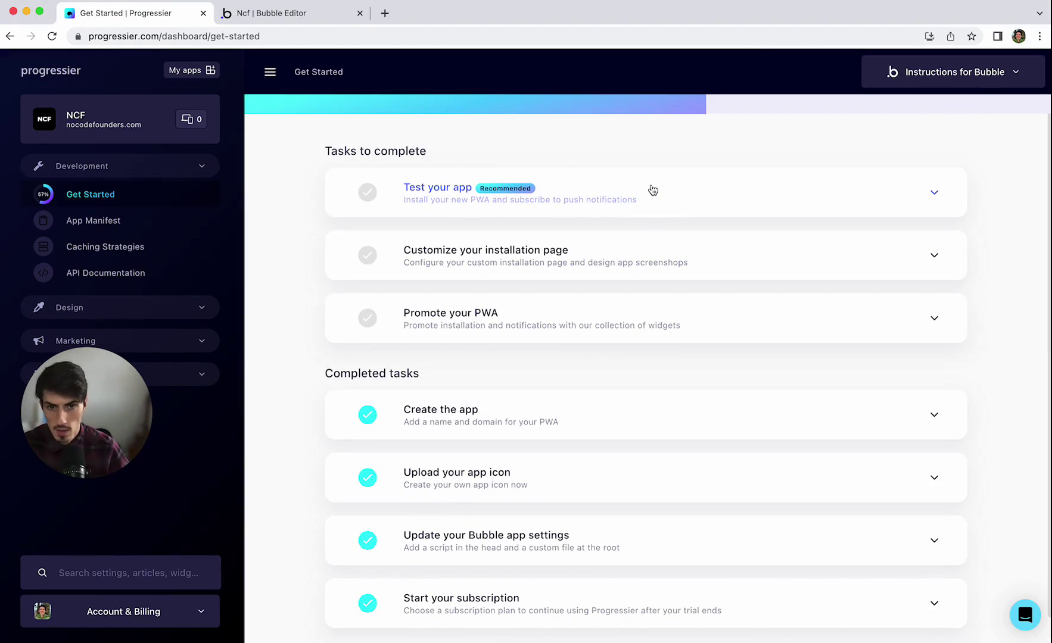
Open the NCF install page in a new tab from Test your app's Mac/PC instructions
{"action": "left_click", "coordinate": [653, 190]}
{"action": "scroll", "coordinate": [655, 381], "scroll_direction": "down", "scroll_amount": 2}
{"action": "left_click", "coordinate": [594, 368]}
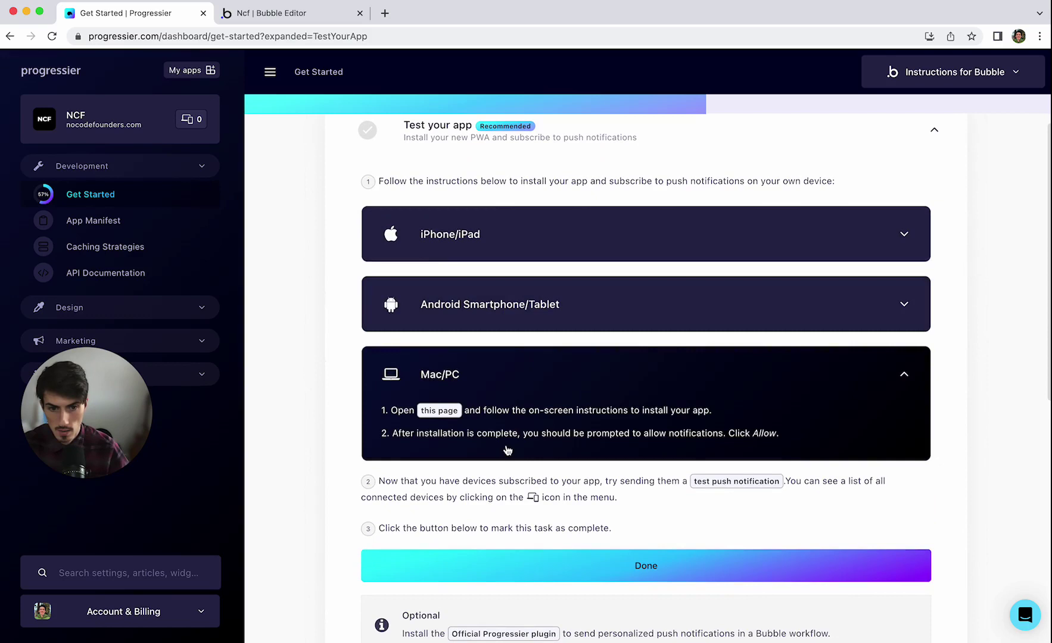
{"action": "left_click", "coordinate": [439, 411]}
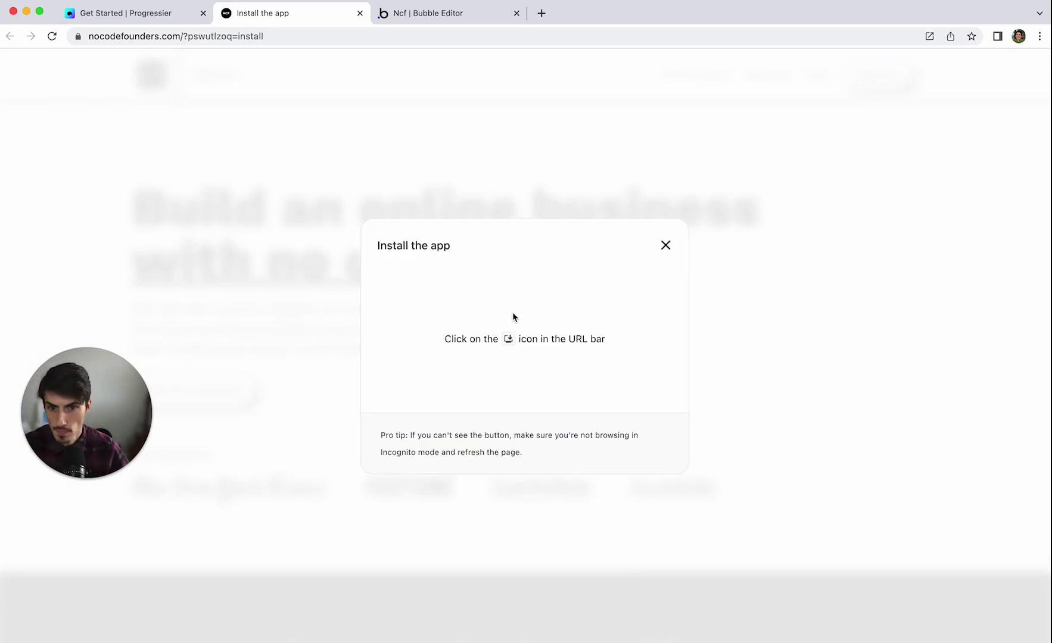
Install nocodefounders.com as a Chrome desktop app and launch the NCF app window
{"action": "left_click", "coordinate": [931, 36]}
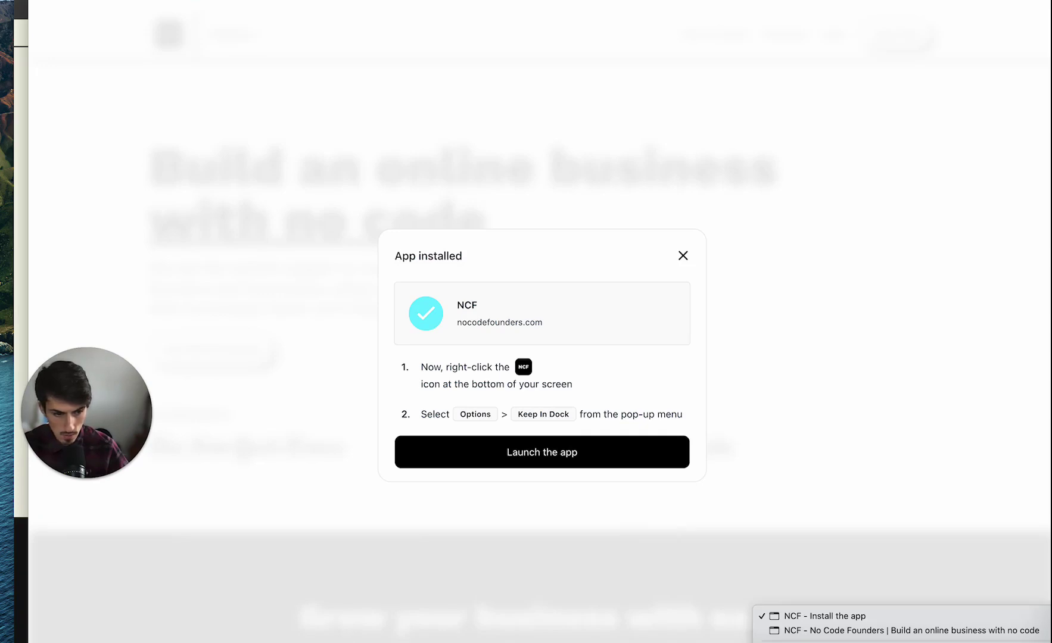
{"action": "left_click", "coordinate": [521, 505]}
{"action": "left_click", "coordinate": [501, 460]}
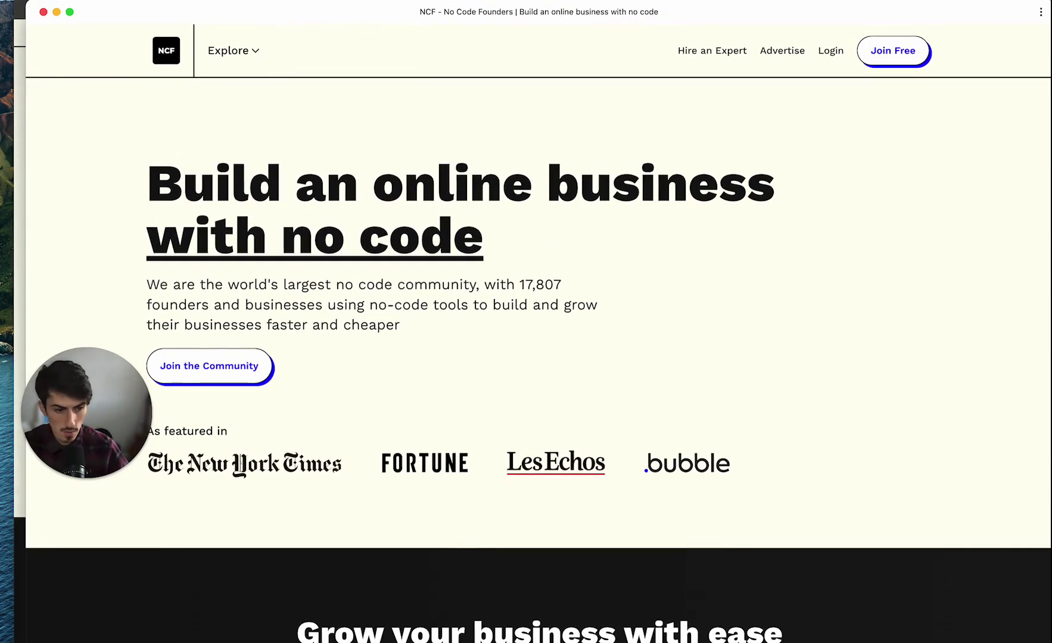
Shrink the NCF app window, move it toward the screen centre, and hide the browser
{"action": "left_click_drag", "start_coordinate": [1048, 640], "coordinate": [804, 451]}
{"action": "left_click_drag", "start_coordinate": [630, 24], "coordinate": [714, 99]}
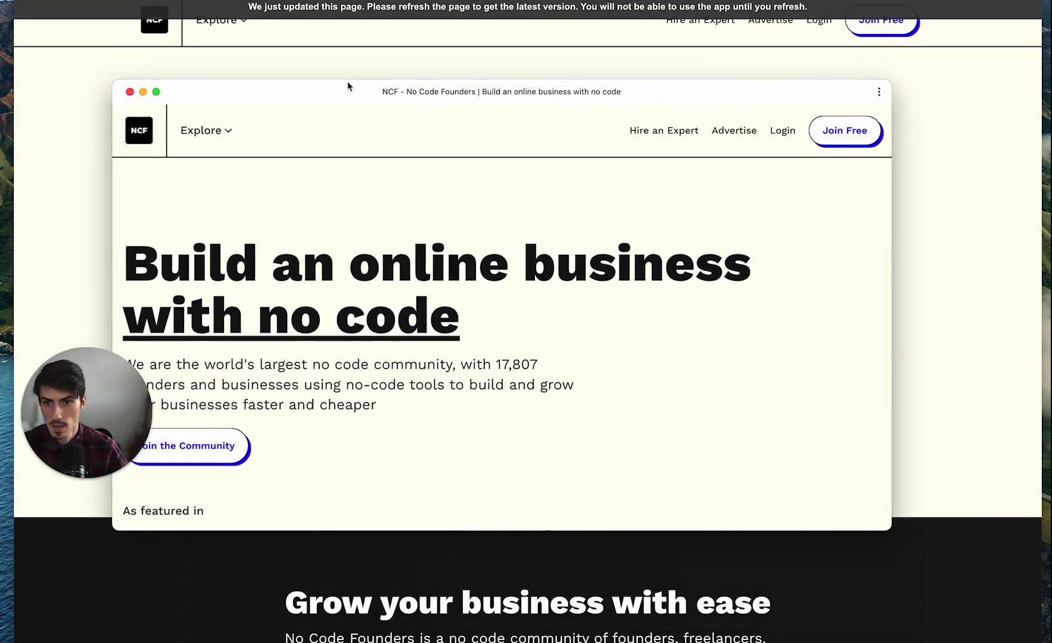
{"action": "key", "text": "super+alt+h"}
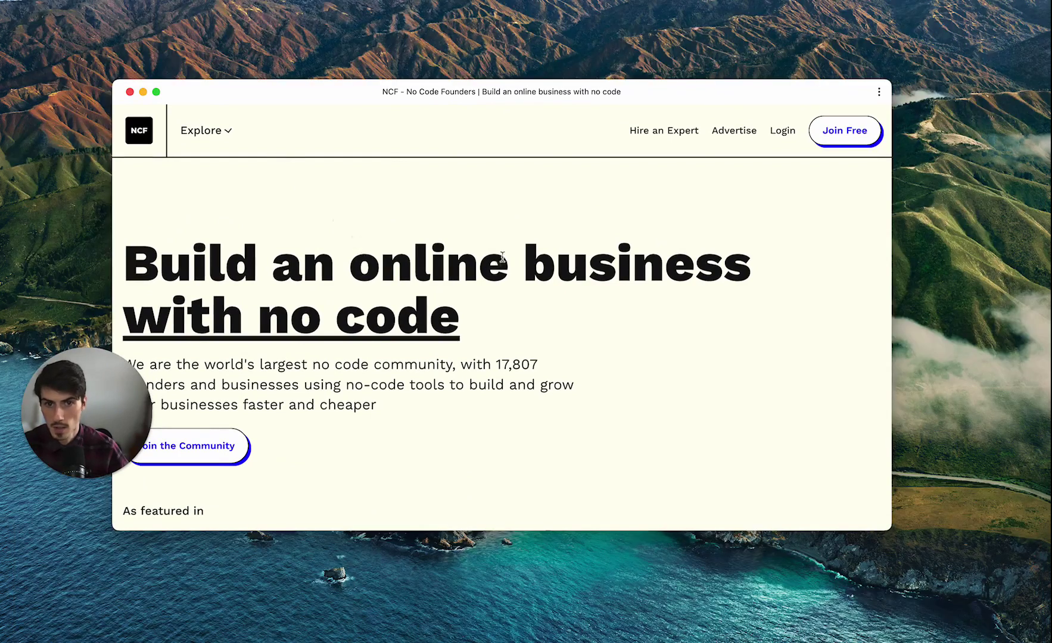
Scroll through the NCF homepage in the standalone app window
{"action": "scroll", "coordinate": [451, 337], "scroll_direction": "down", "scroll_amount": 10}
{"action": "scroll", "coordinate": [451, 337], "scroll_direction": "up", "scroll_amount": 10}
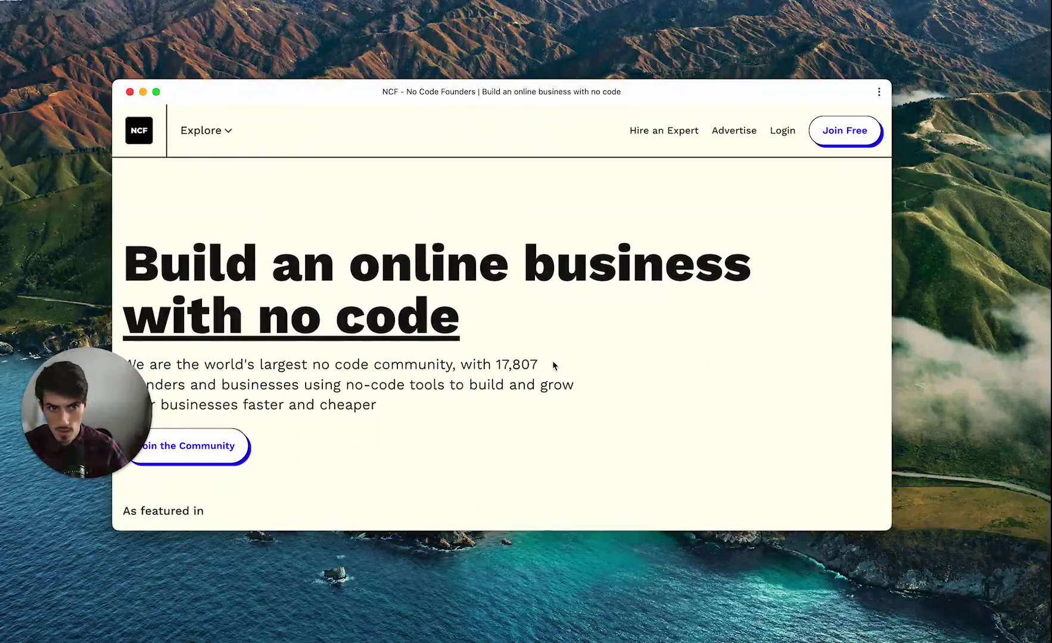
{"action": "scroll", "coordinate": [554, 366], "scroll_direction": "down", "scroll_amount": 8}
{"action": "scroll", "coordinate": [554, 366], "scroll_direction": "down", "scroll_amount": 15}
{"action": "scroll", "coordinate": [552, 361], "scroll_direction": "down", "scroll_amount": 20}
{"action": "scroll", "coordinate": [554, 366], "scroll_direction": "up", "scroll_amount": 20}
{"action": "scroll", "coordinate": [554, 366], "scroll_direction": "up", "scroll_amount": 20}
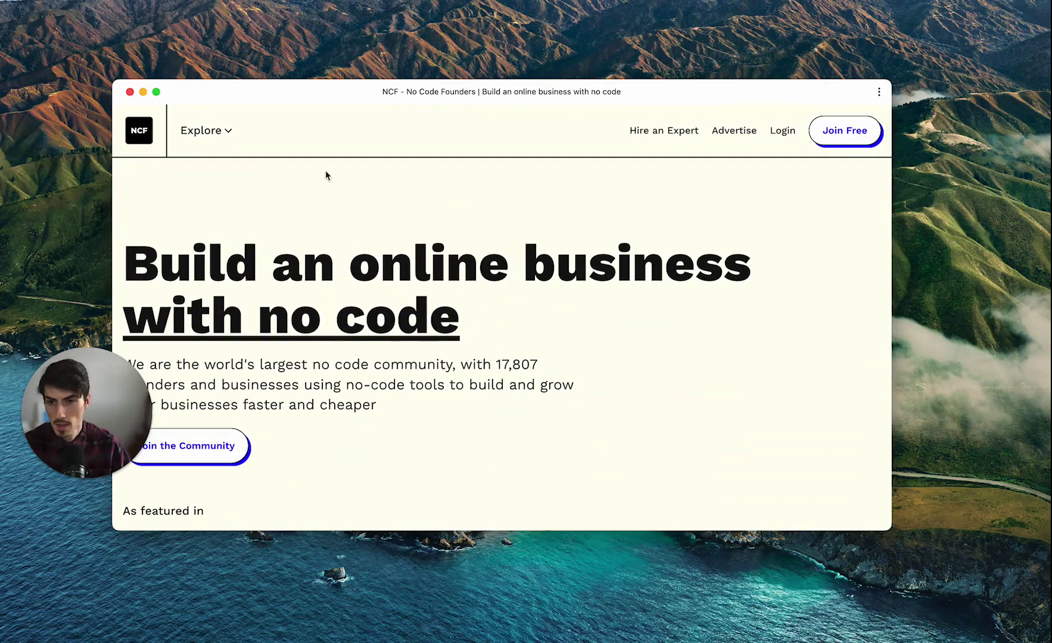
{"action": "scroll", "coordinate": [256, 257], "scroll_direction": "down", "scroll_amount": 5}
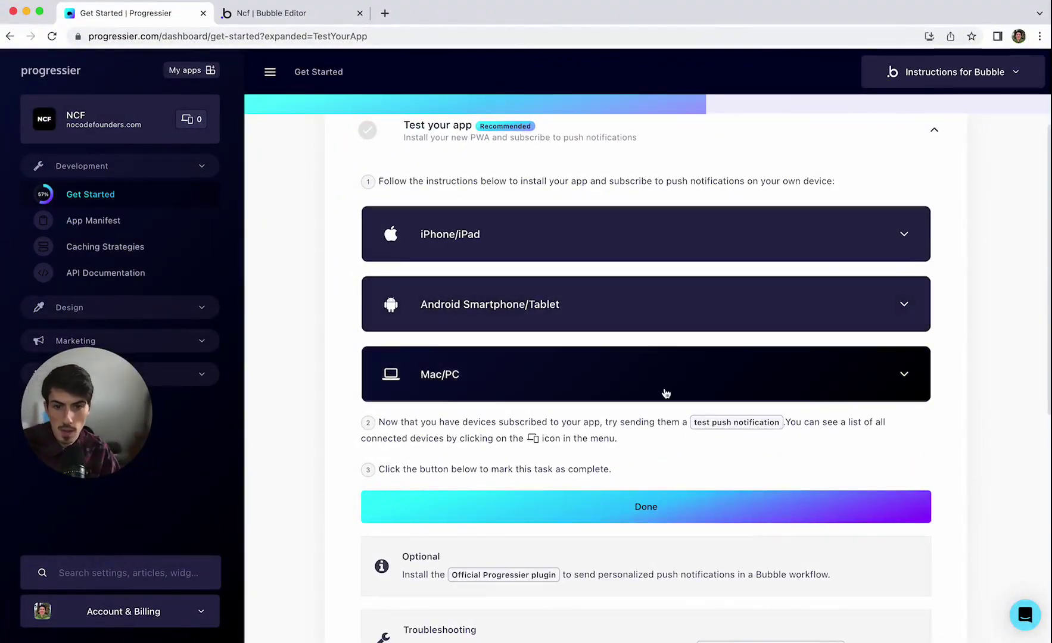
Send the Notification Test push to the single subscribed device, confirming with SEND
{"action": "scroll", "coordinate": [666, 466], "scroll_direction": "down", "scroll_amount": 1}
{"action": "scroll", "coordinate": [632, 469], "scroll_direction": "down", "scroll_amount": 2}
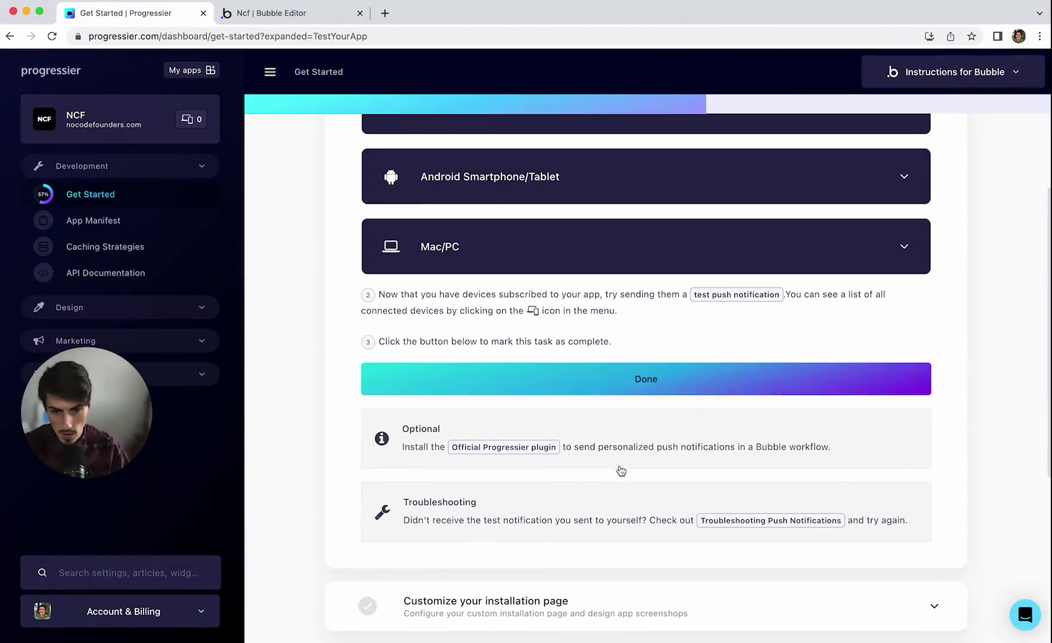
{"action": "left_click", "coordinate": [735, 298]}
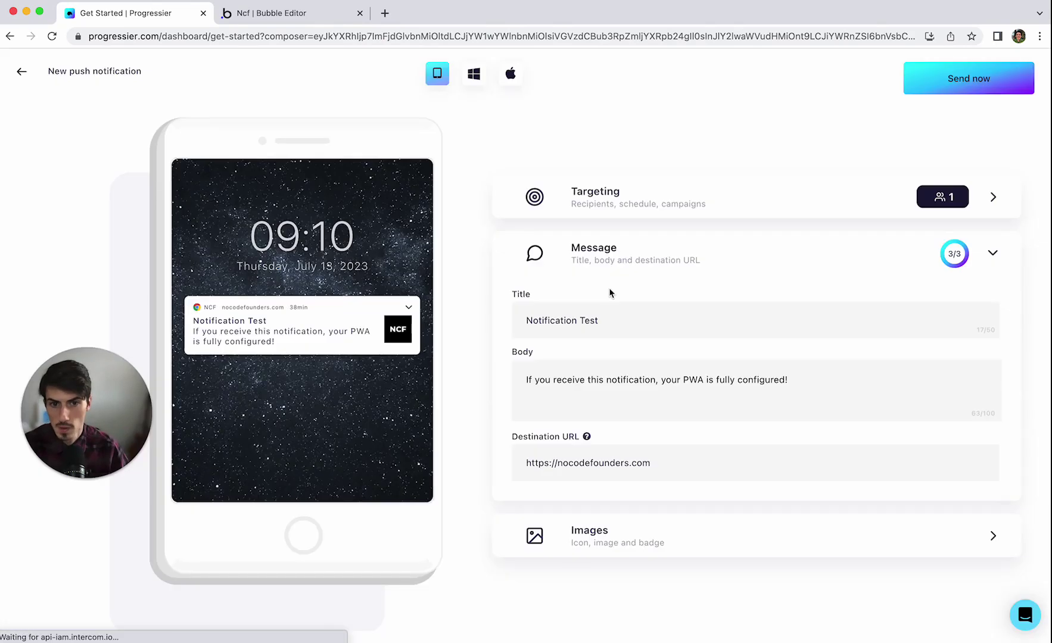
{"action": "left_click", "coordinate": [653, 204]}
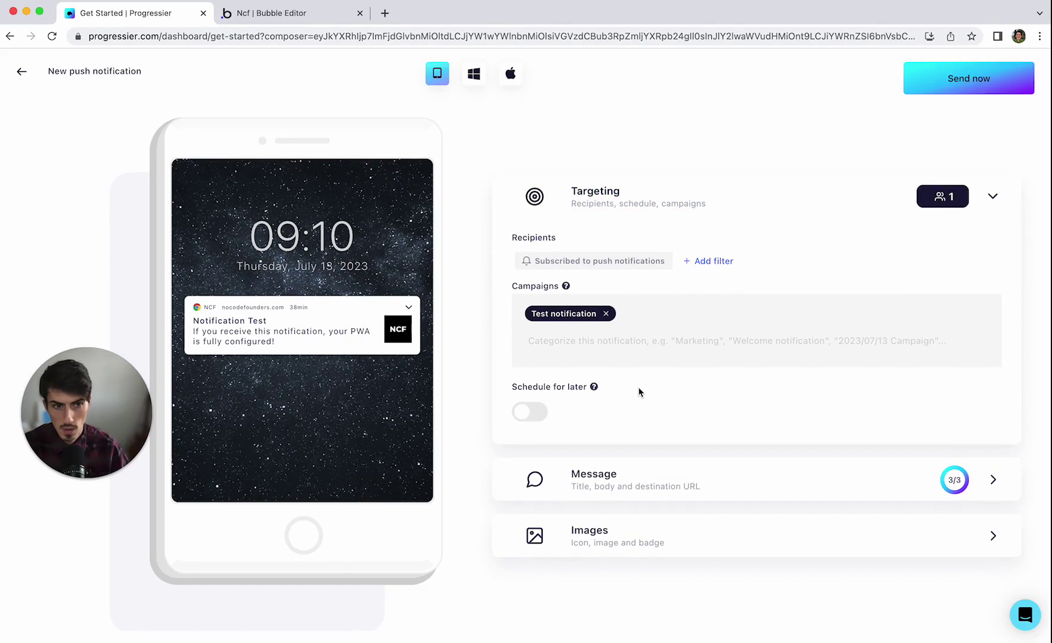
{"action": "left_click", "coordinate": [695, 466]}
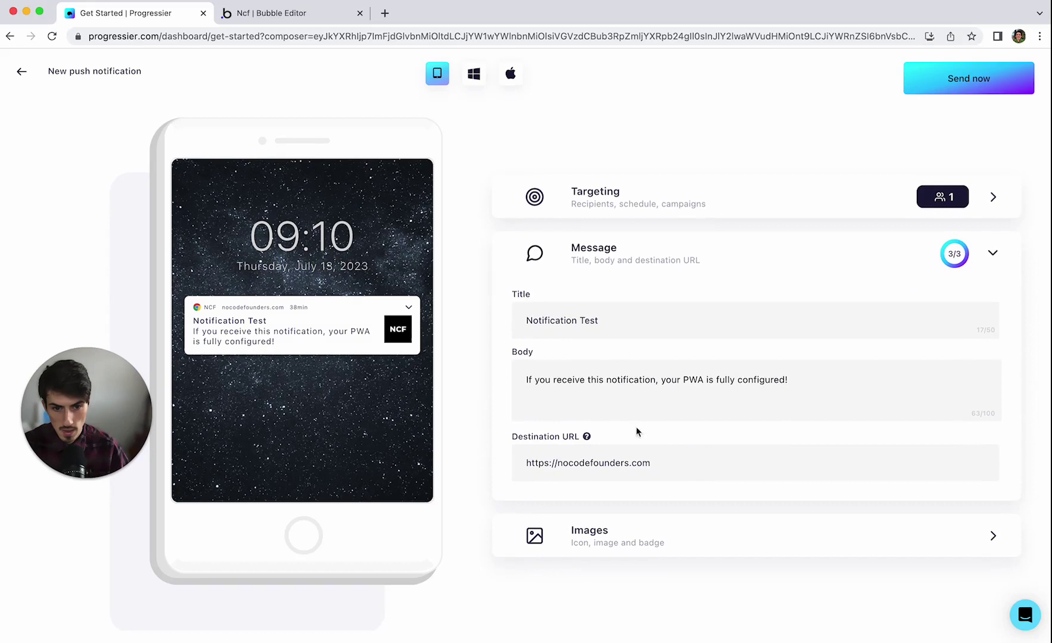
{"action": "left_click", "coordinate": [966, 81]}
{"action": "type", "text": "SEND"}
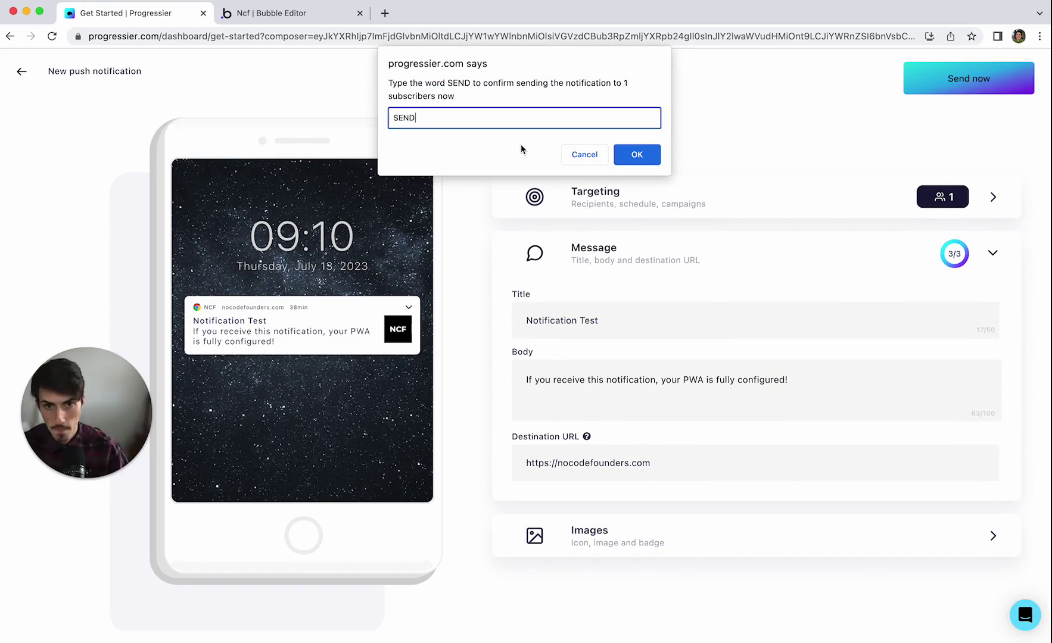
{"action": "left_click", "coordinate": [637, 156]}
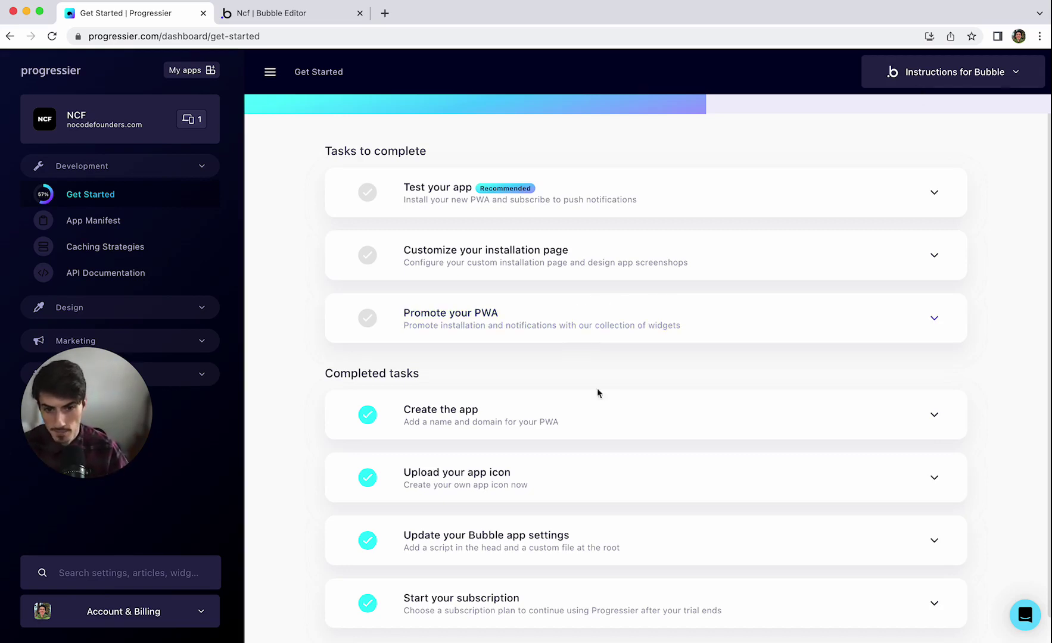
Mark the Test your app task as done
{"action": "left_click", "coordinate": [614, 206]}
{"action": "scroll", "coordinate": [645, 467], "scroll_direction": "down", "scroll_amount": 3}
{"action": "left_click", "coordinate": [619, 424]}
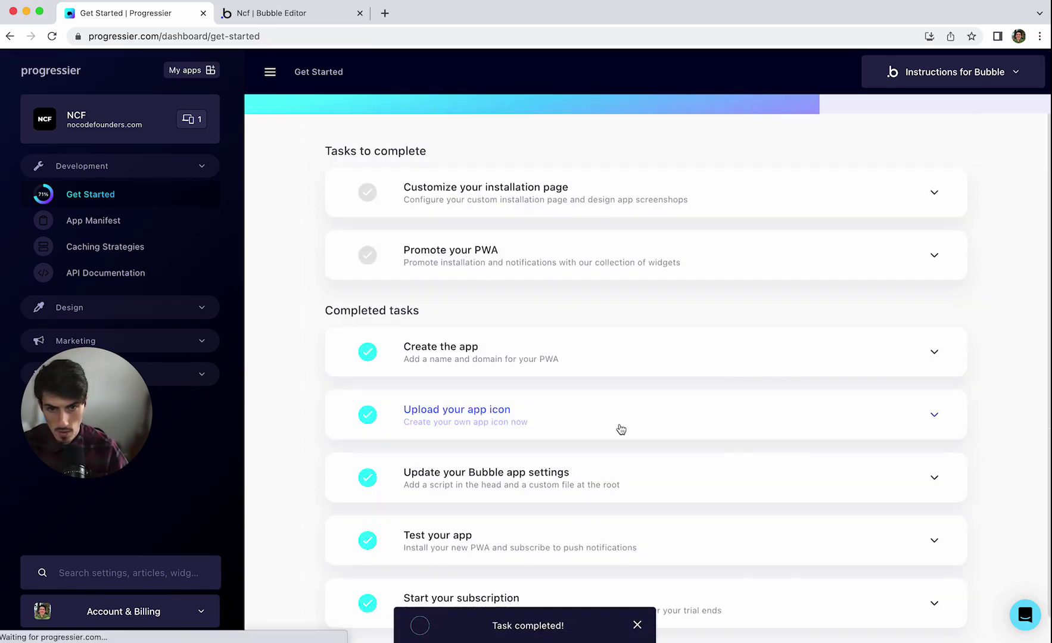
Open the Installation Page editor from the Customize your installation page task
{"action": "left_click", "coordinate": [662, 188]}
{"action": "scroll", "coordinate": [732, 366], "scroll_direction": "down", "scroll_amount": 3}
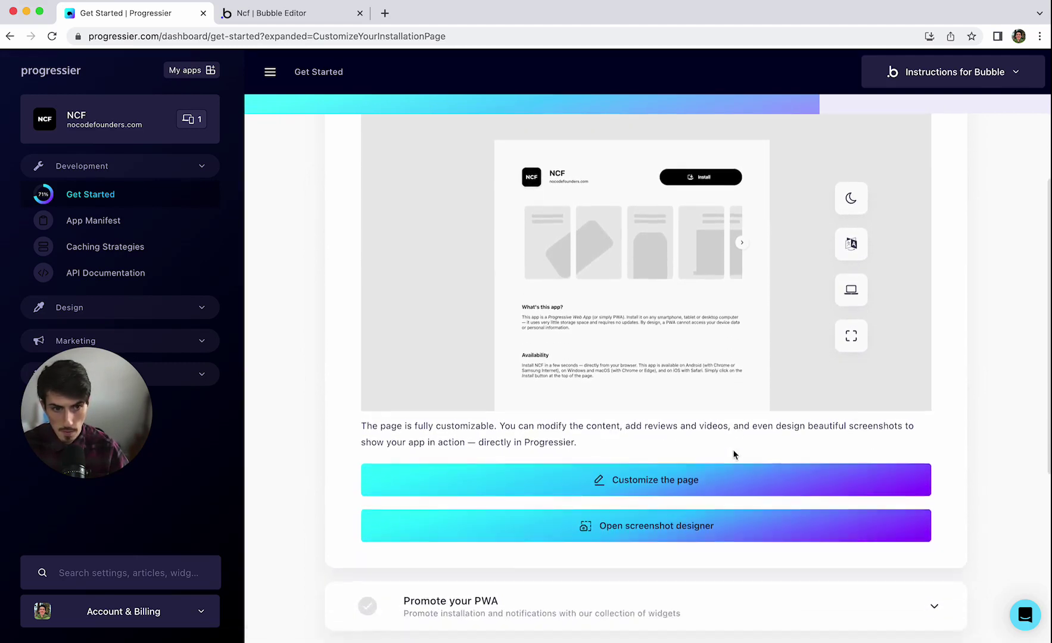
{"action": "left_click", "coordinate": [692, 470]}
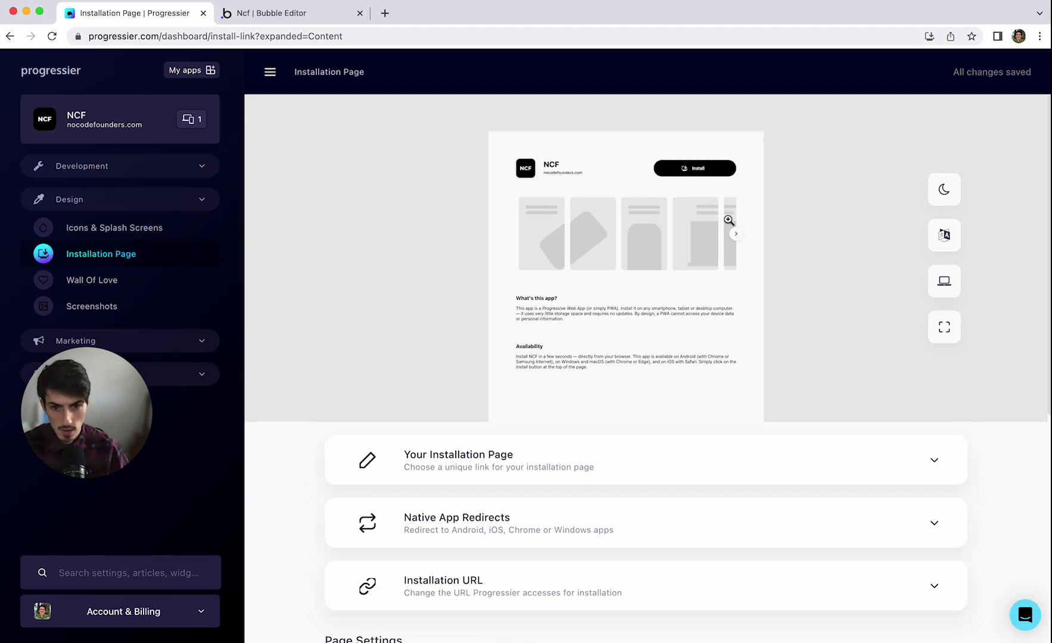
{"action": "scroll", "coordinate": [728, 220], "scroll_direction": "down", "scroll_amount": 3}
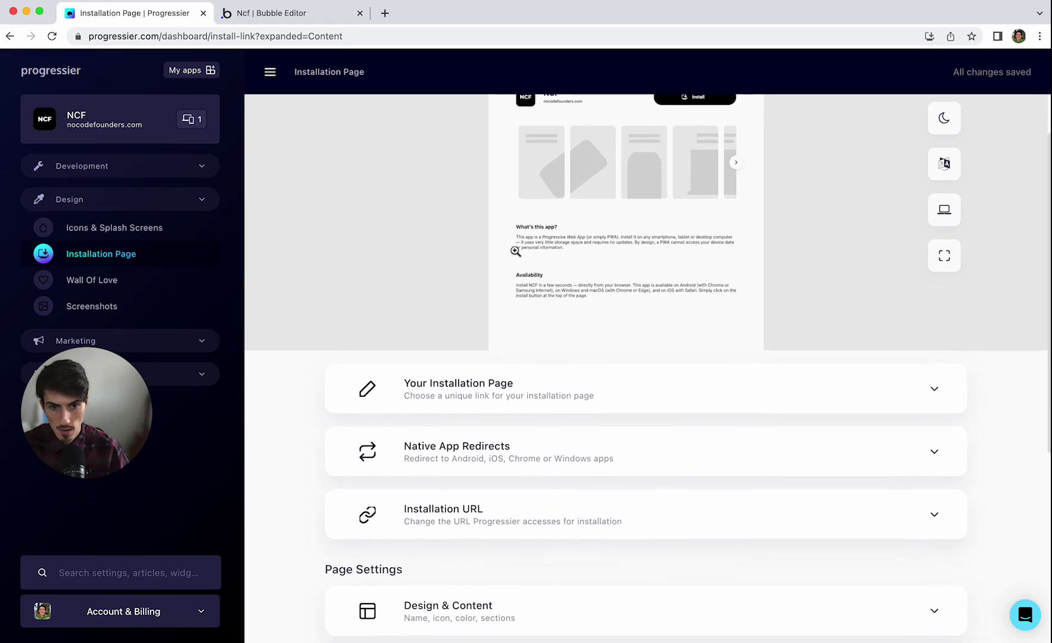
{"action": "scroll", "coordinate": [617, 349], "scroll_direction": "down", "scroll_amount": 7}
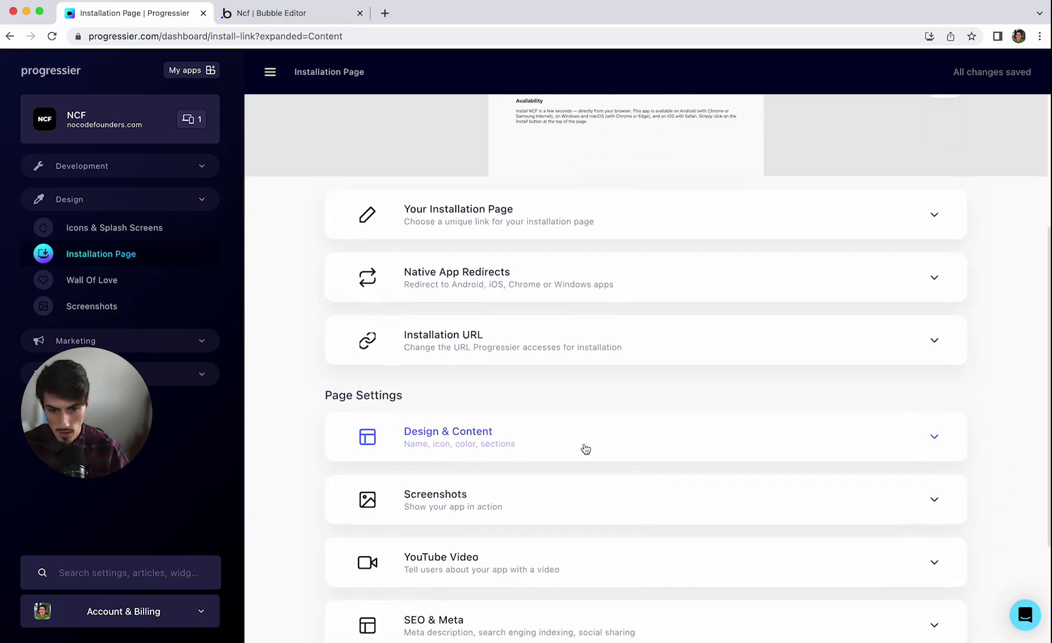
{"action": "scroll", "coordinate": [585, 449], "scroll_direction": "down", "scroll_amount": 4}
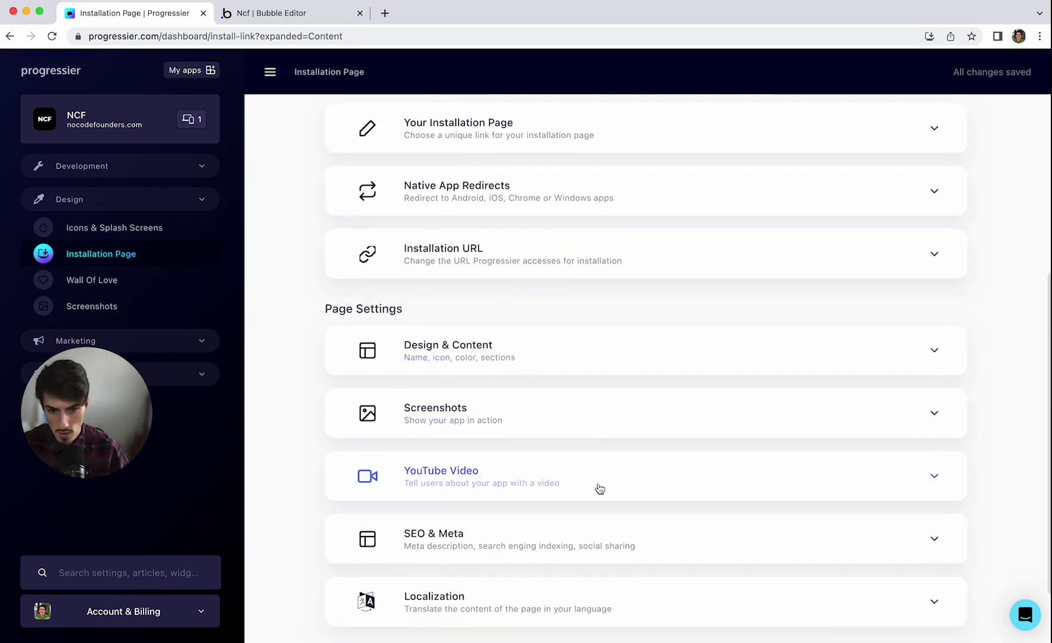
{"action": "scroll", "coordinate": [600, 489], "scroll_direction": "down", "scroll_amount": 2}
{"action": "left_click", "coordinate": [568, 302]}
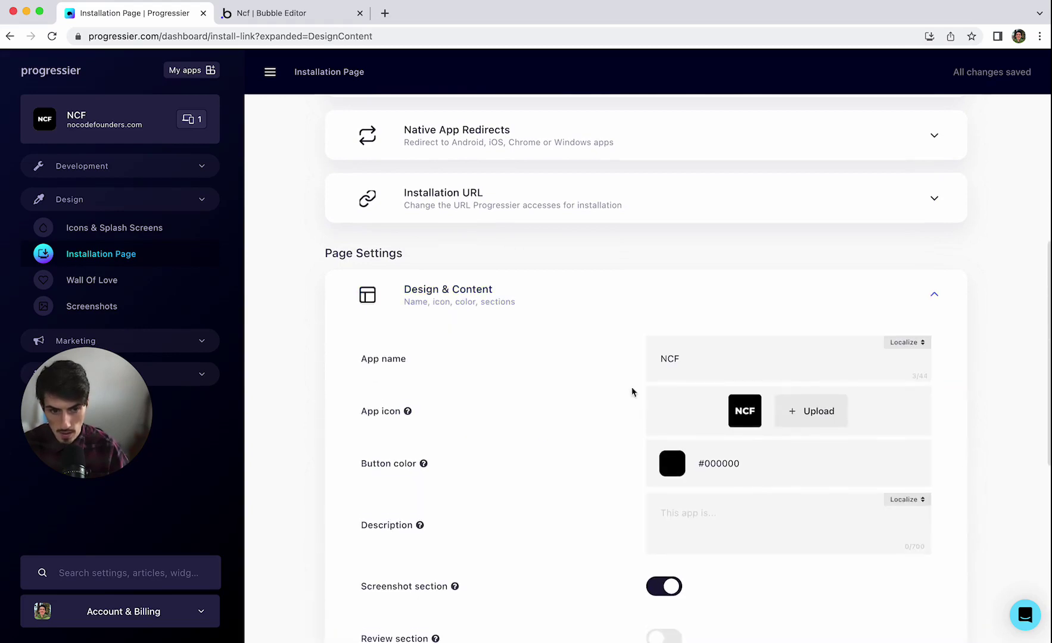
{"action": "scroll", "coordinate": [642, 420], "scroll_direction": "down", "scroll_amount": 3}
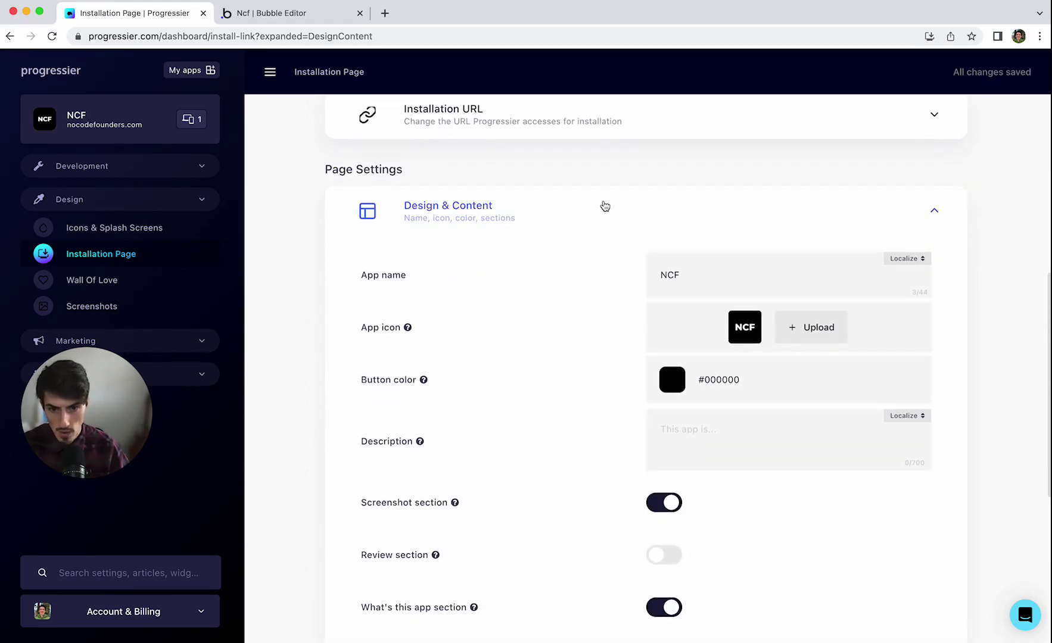
{"action": "left_click", "coordinate": [560, 206]}
{"action": "scroll", "coordinate": [601, 260], "scroll_direction": "down", "scroll_amount": 1}
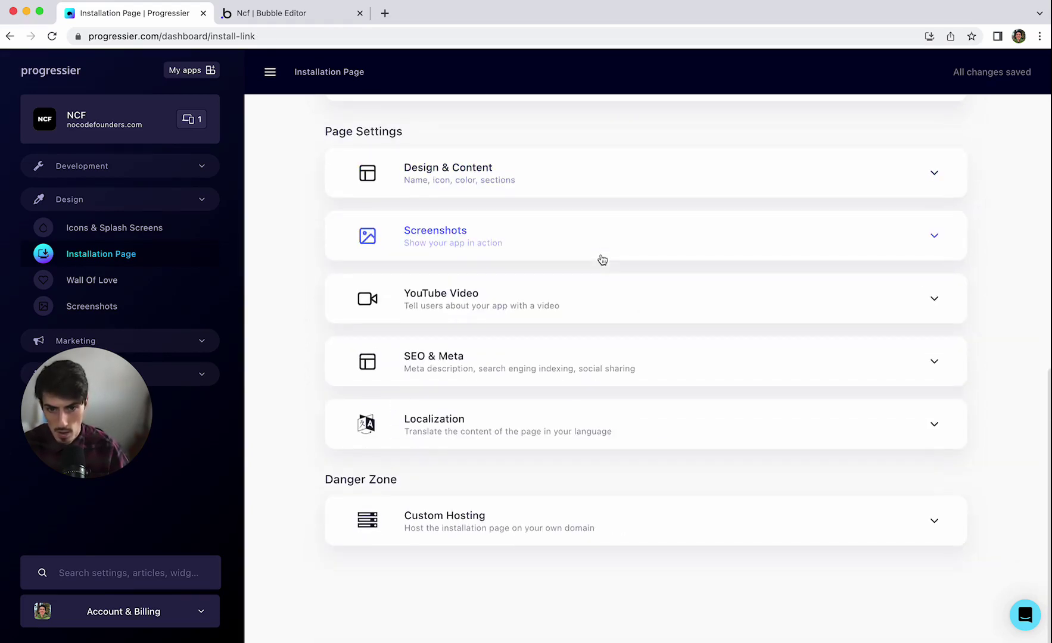
{"action": "left_click", "coordinate": [575, 370]}
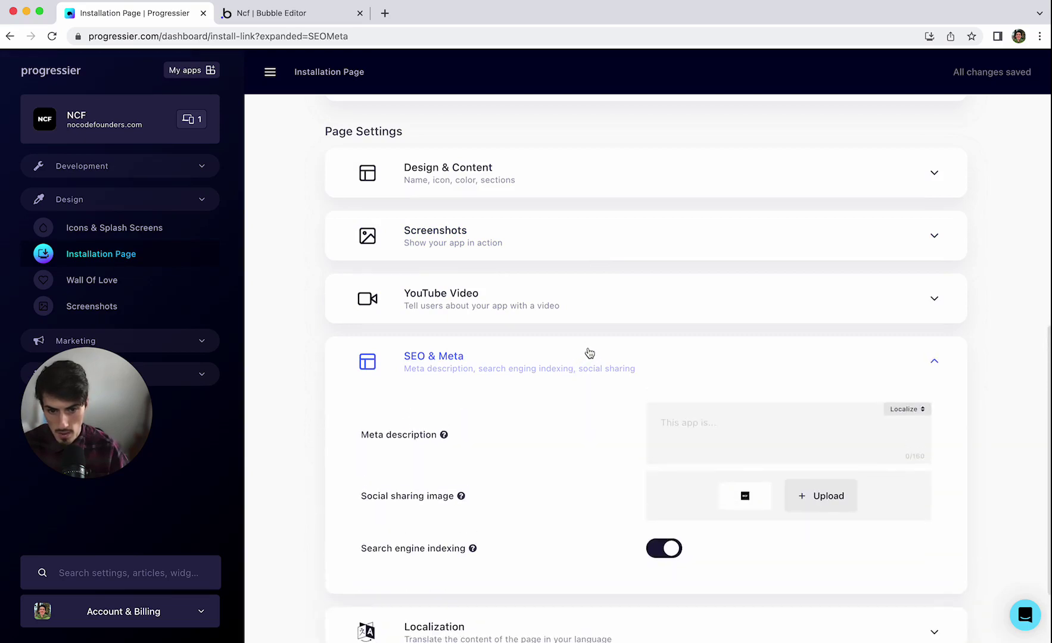
{"action": "left_click", "coordinate": [588, 356]}
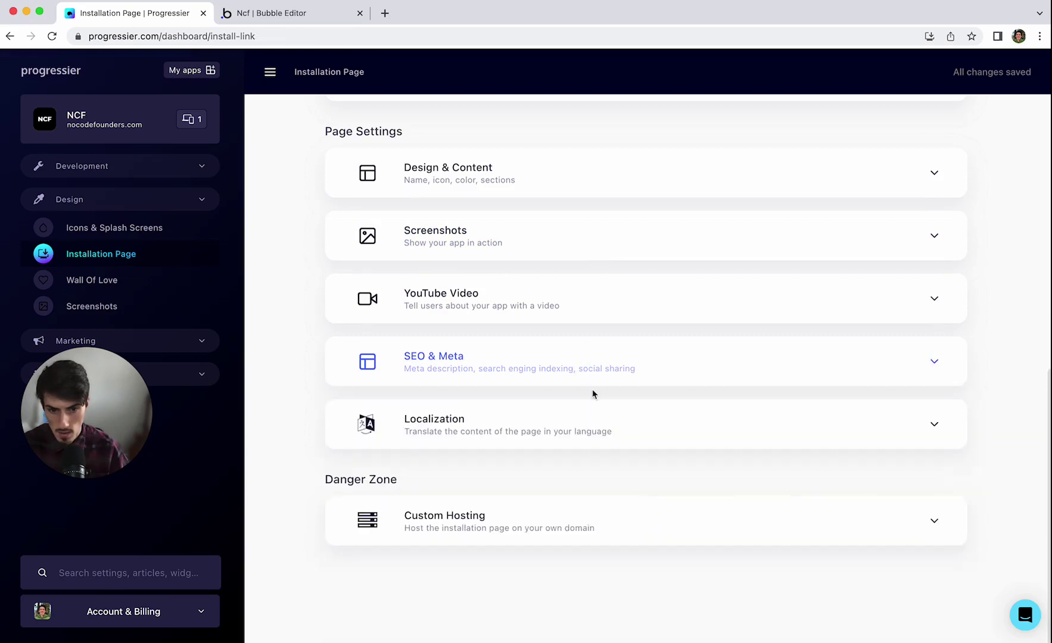
{"action": "left_click", "coordinate": [579, 422]}
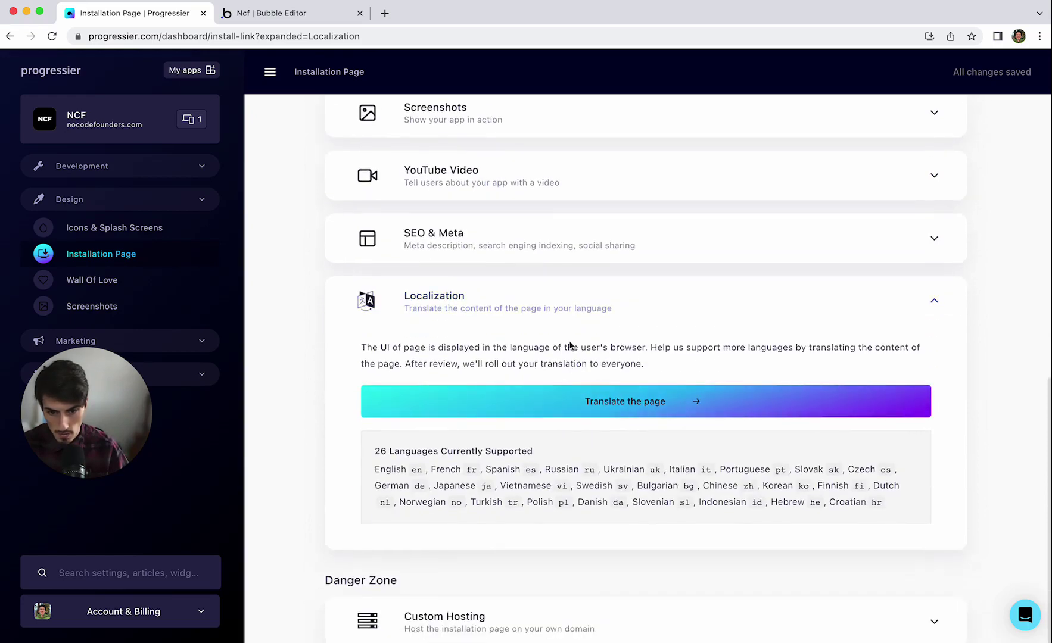
{"action": "left_click", "coordinate": [577, 294]}
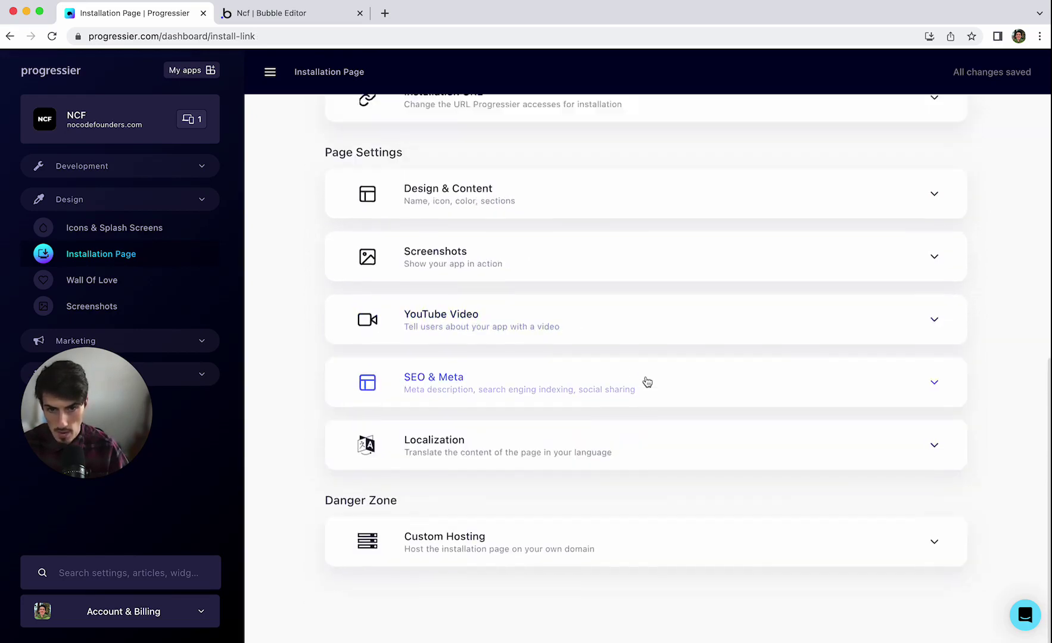
{"action": "scroll", "coordinate": [593, 317], "scroll_direction": "up", "scroll_amount": 8}
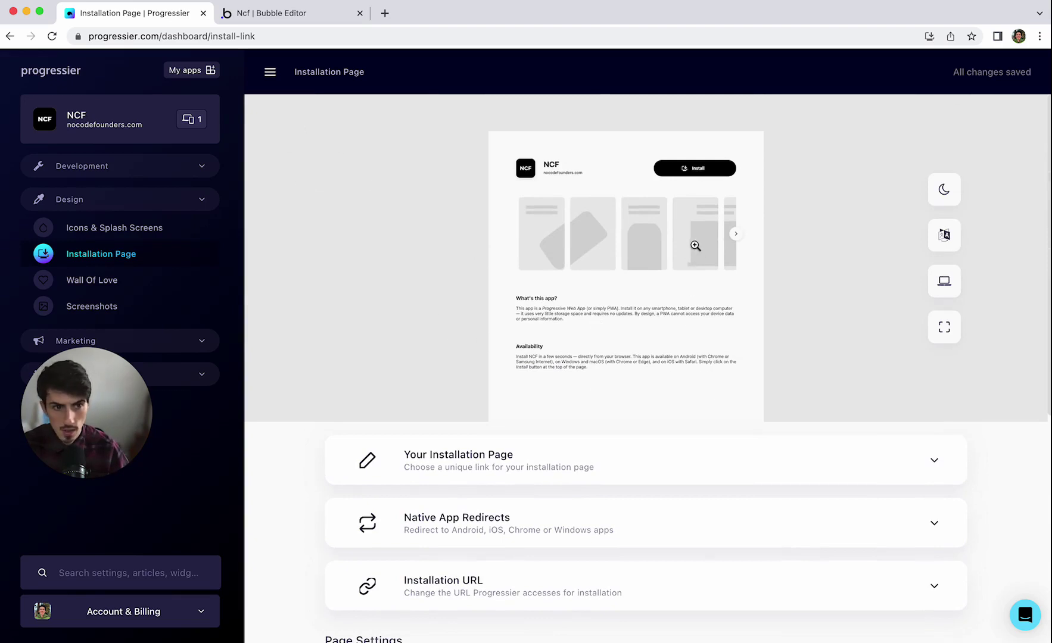
Preview the install page in light mode, then open and close the full-screen install.page preview
{"action": "left_click", "coordinate": [944, 191]}
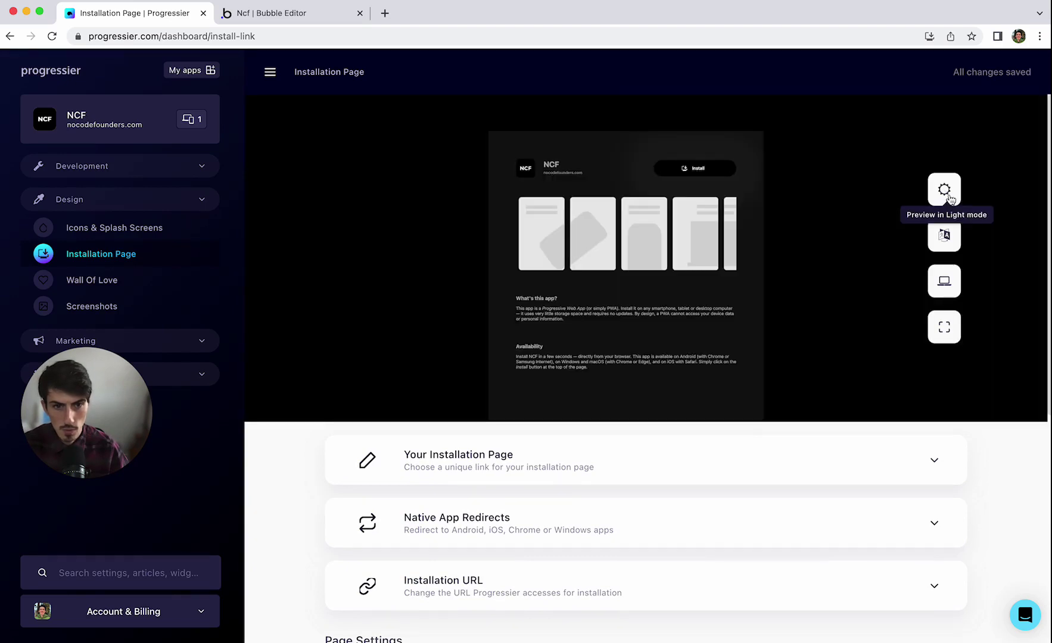
{"action": "left_click", "coordinate": [948, 197]}
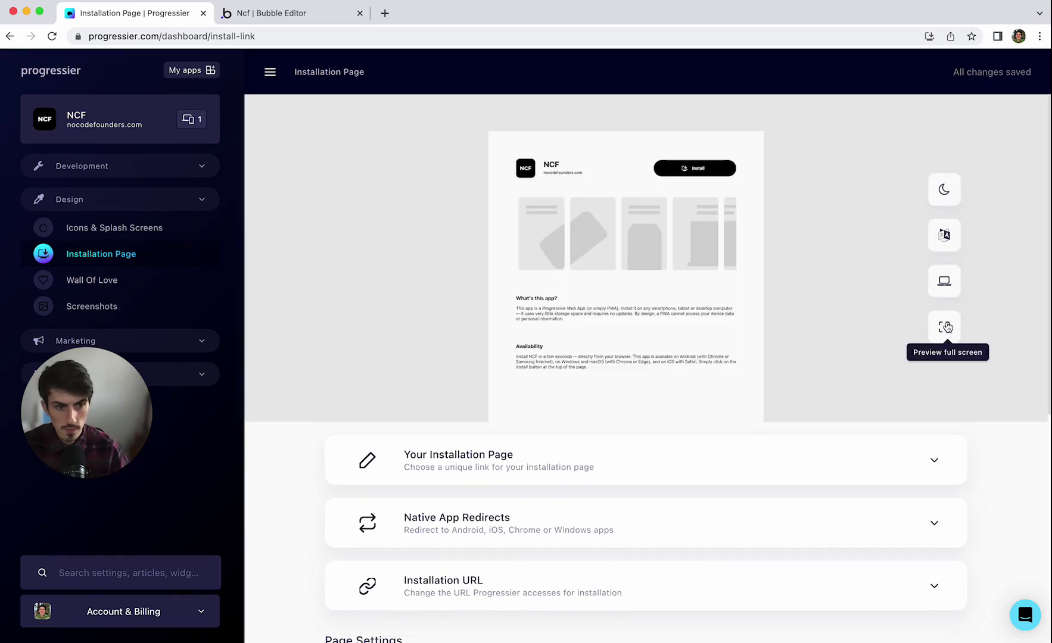
{"action": "left_click", "coordinate": [946, 327]}
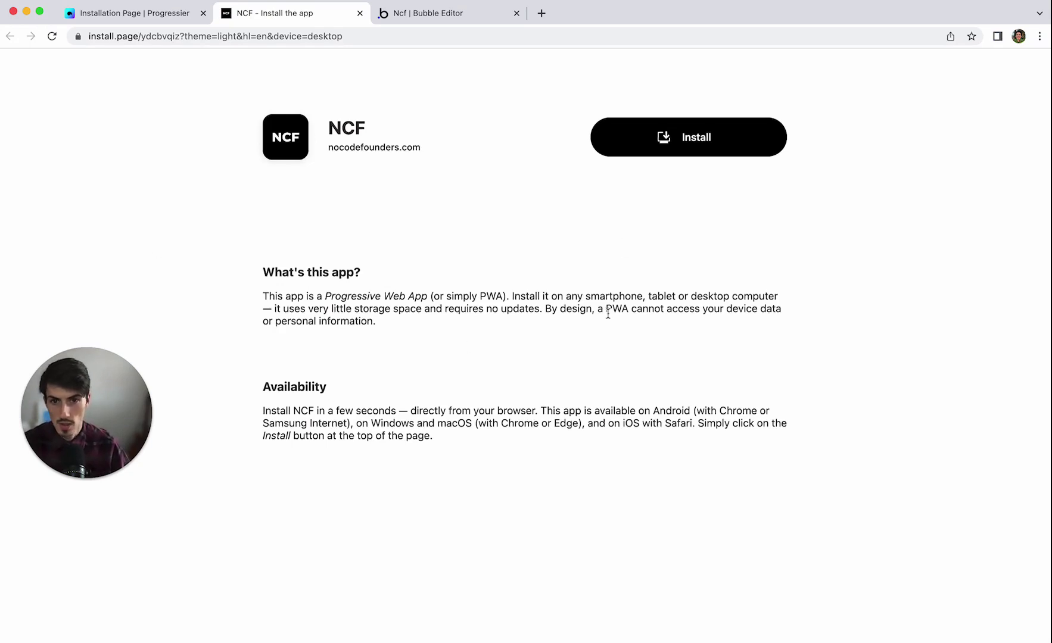
{"action": "left_click", "coordinate": [360, 13]}
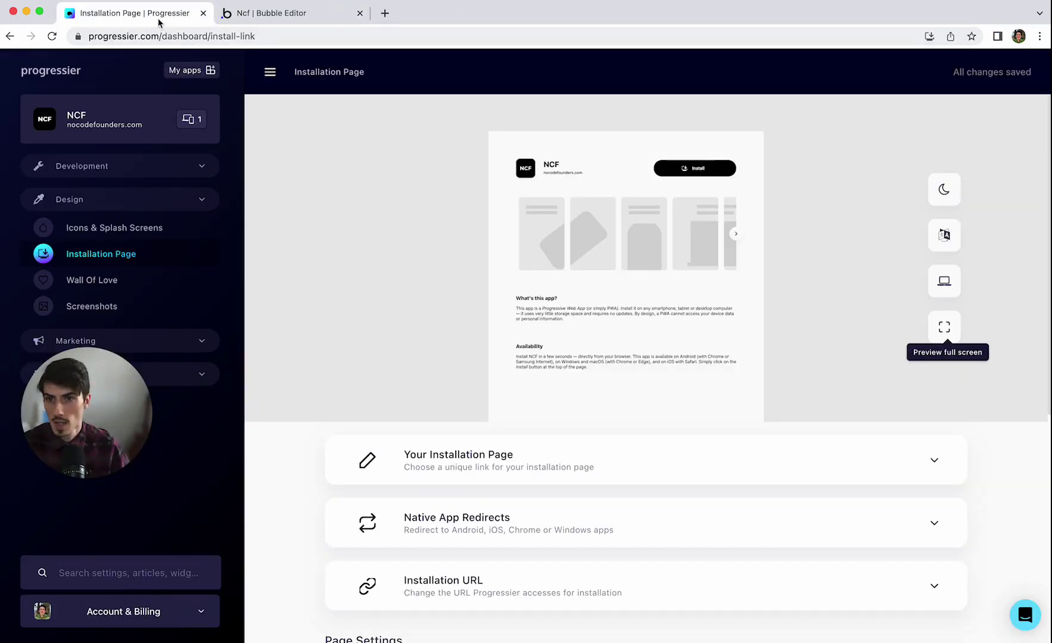
Load nocodefounders.com in a new tab, check and dismiss the floating NCF install widget, then return to Progressier
{"action": "left_click", "coordinate": [384, 13]}
{"action": "type", "text": "noc"}
{"action": "key", "text": "Return"}
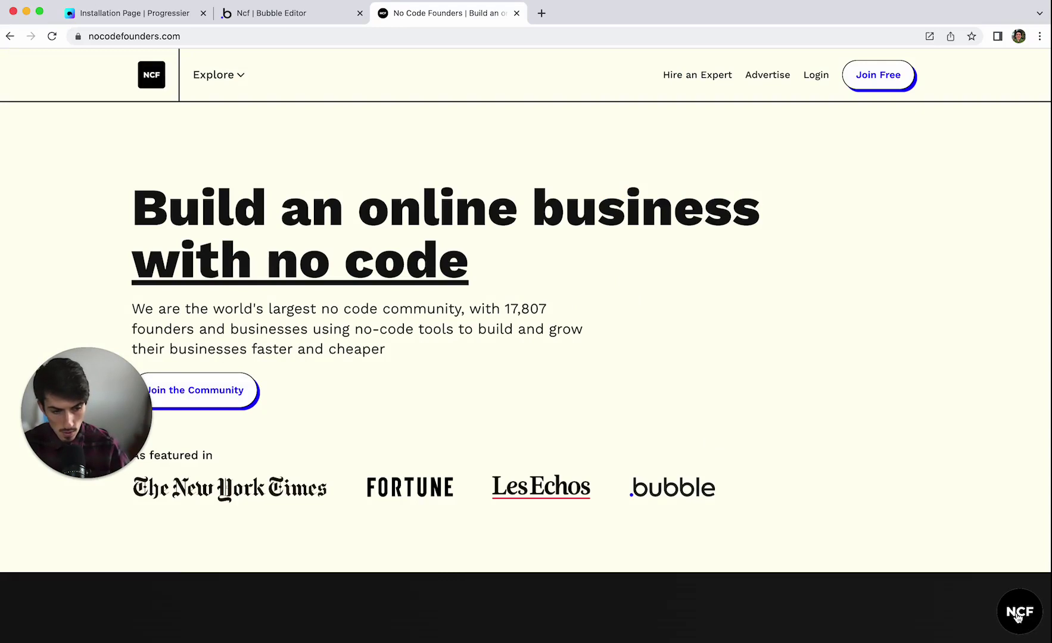
{"action": "left_click", "coordinate": [1018, 616]}
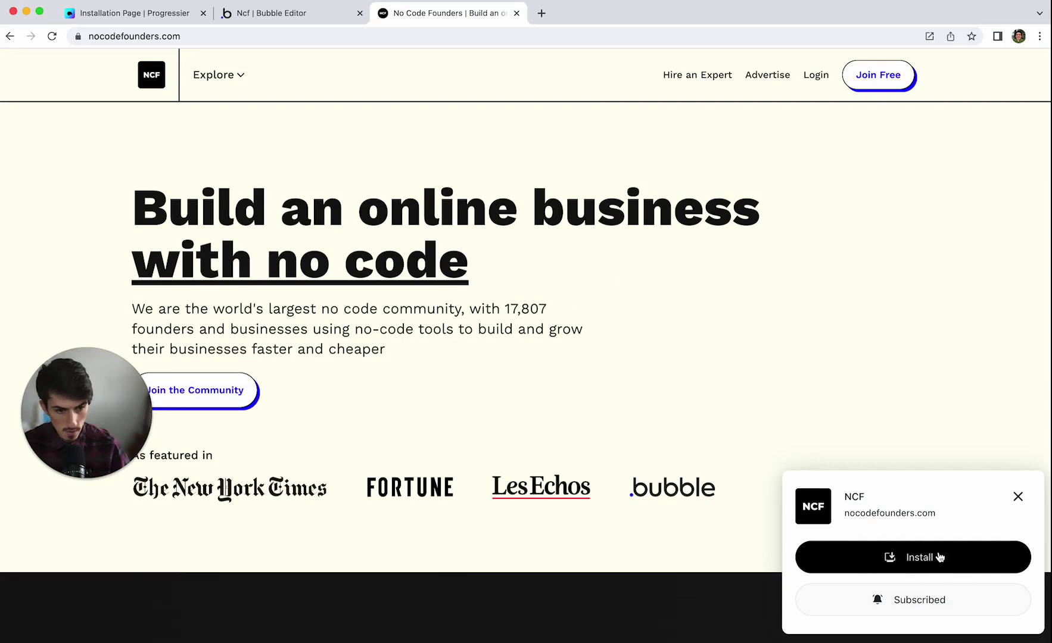
{"action": "left_click", "coordinate": [1018, 499]}
{"action": "left_click", "coordinate": [144, 15]}
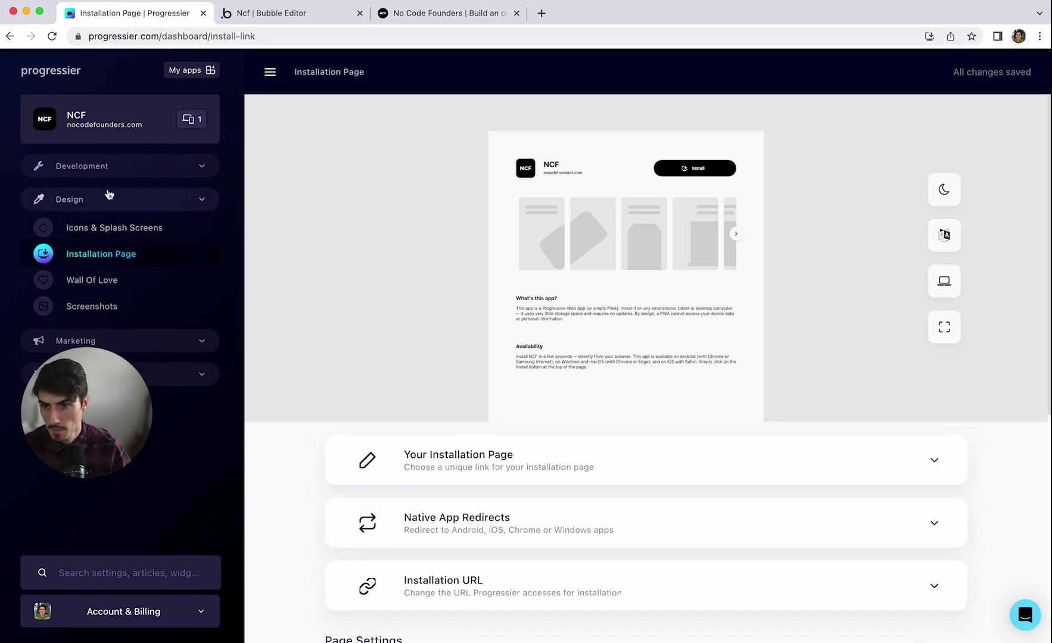
Open the Widgets page via Customize widgets under Get Started's Promote your PWA task
{"action": "left_click", "coordinate": [103, 167]}
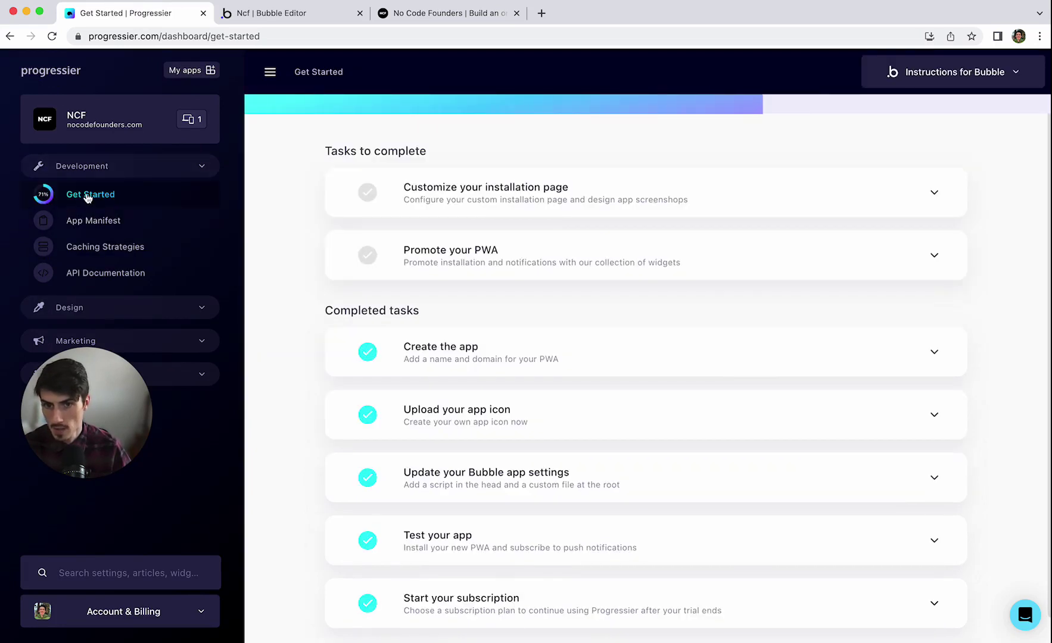
{"action": "left_click", "coordinate": [602, 202]}
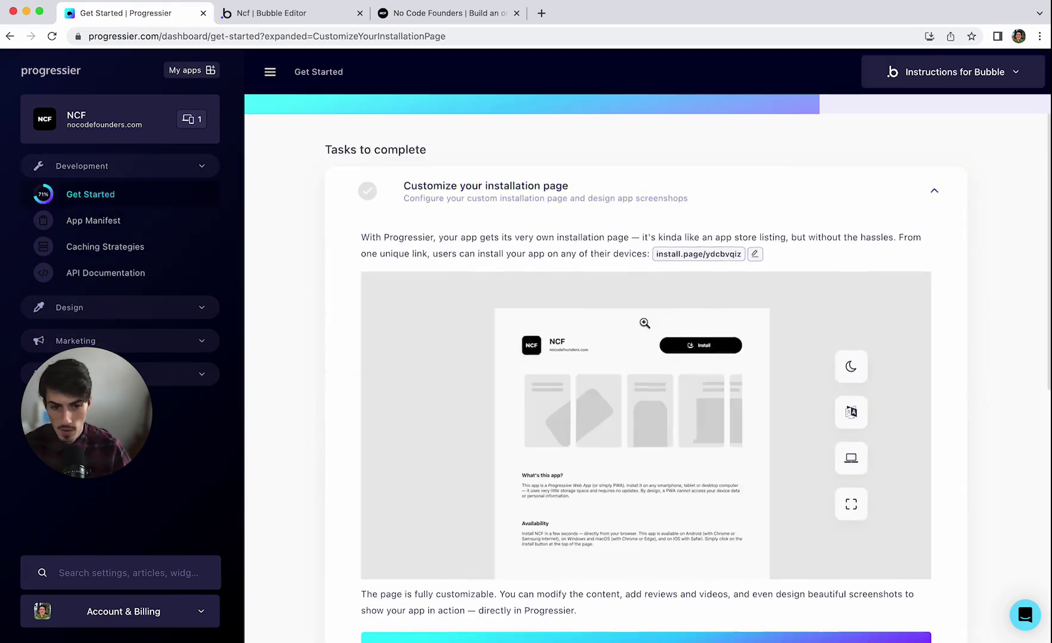
{"action": "scroll", "coordinate": [646, 342], "scroll_direction": "down", "scroll_amount": 5}
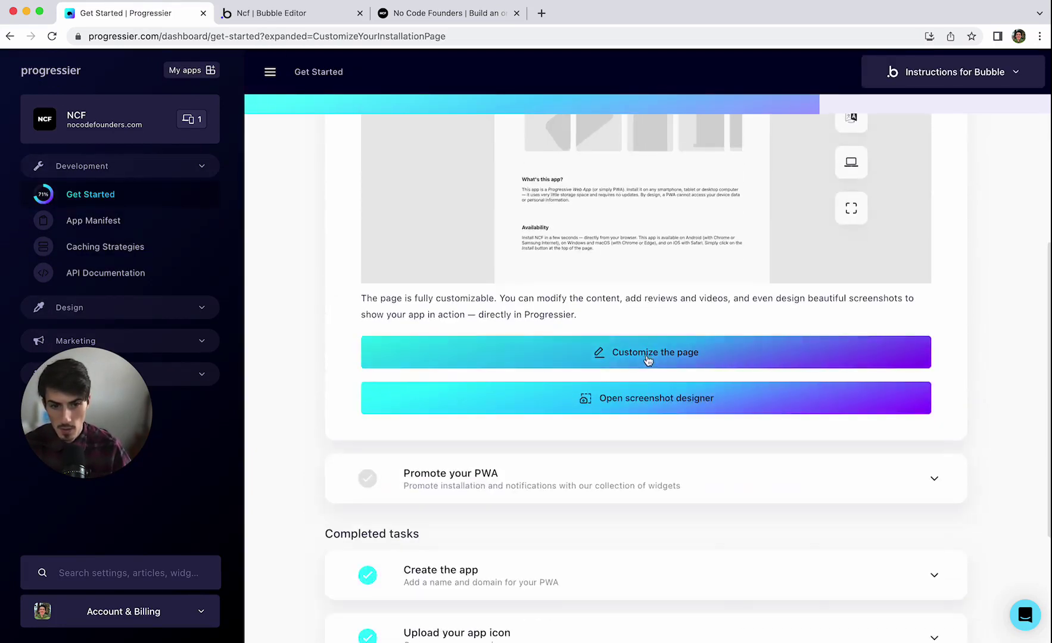
{"action": "left_click", "coordinate": [629, 477]}
{"action": "scroll", "coordinate": [656, 261], "scroll_direction": "up", "scroll_amount": 4}
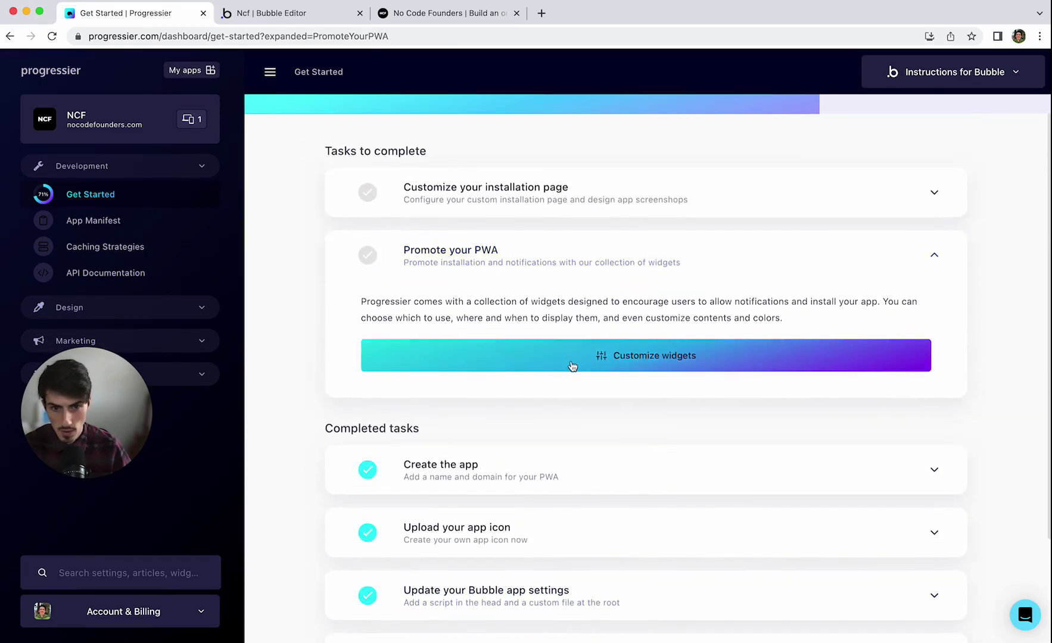
{"action": "left_click", "coordinate": [572, 362]}
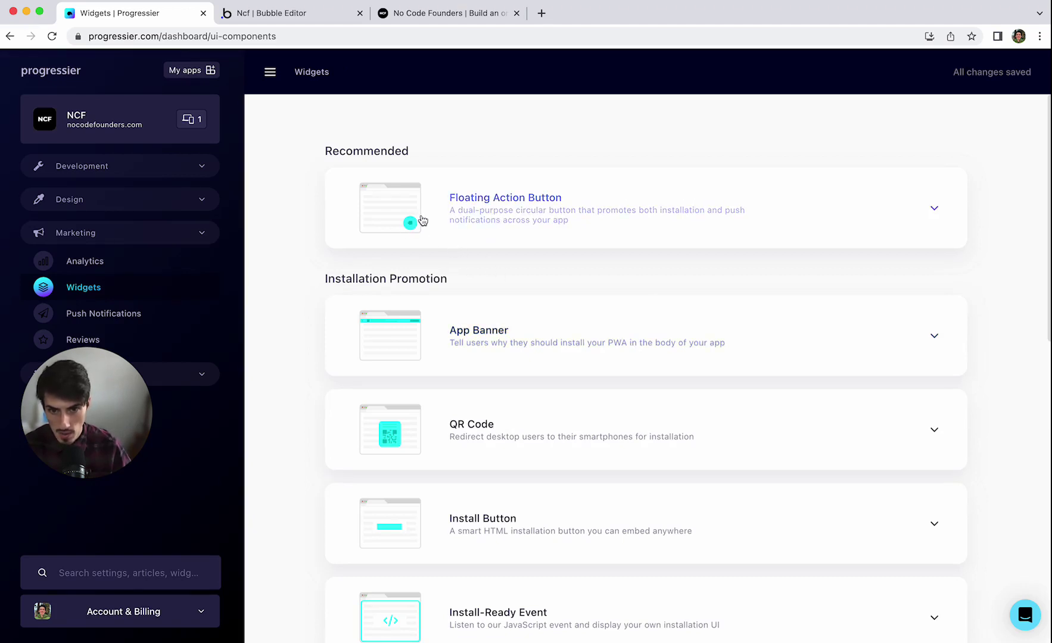
{"action": "scroll", "coordinate": [456, 313], "scroll_direction": "down", "scroll_amount": 2}
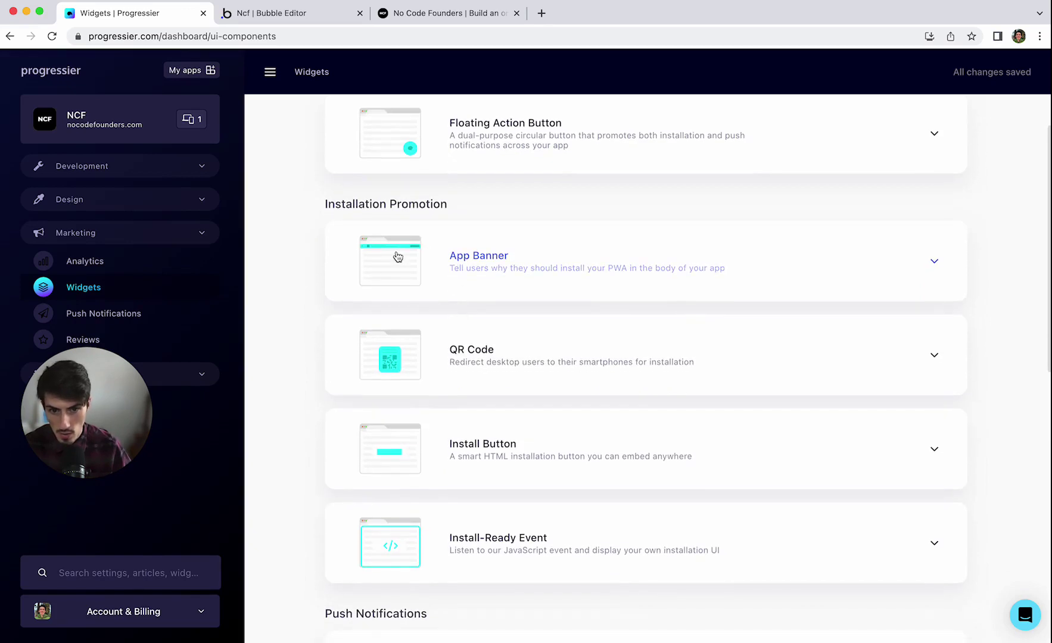
{"action": "scroll", "coordinate": [471, 369], "scroll_direction": "down", "scroll_amount": 2}
{"action": "scroll", "coordinate": [494, 371], "scroll_direction": "down", "scroll_amount": 1}
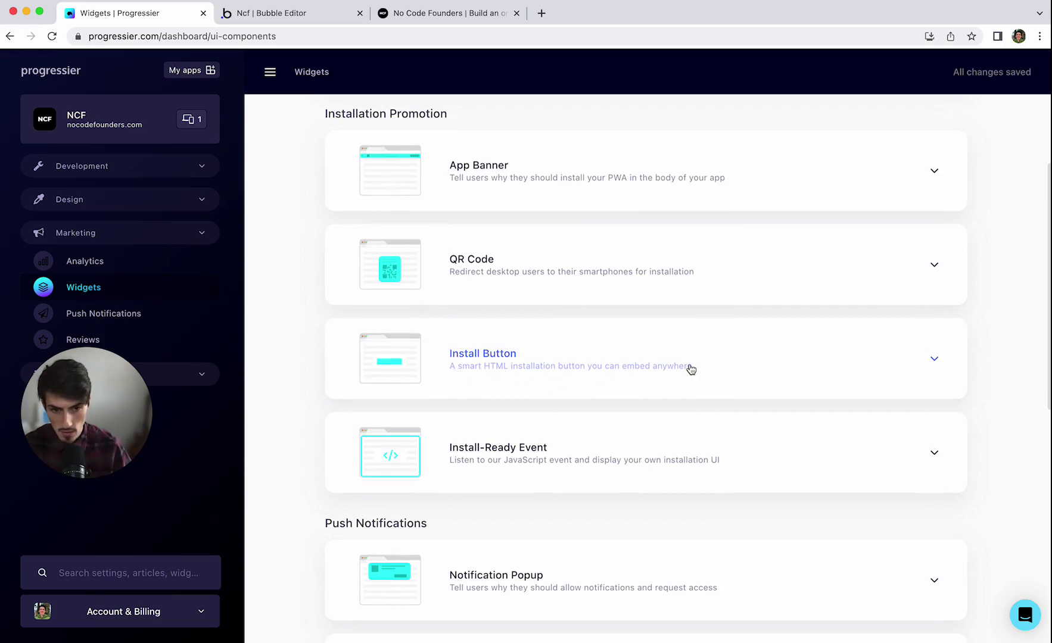
{"action": "scroll", "coordinate": [698, 456], "scroll_direction": "down", "scroll_amount": 2}
{"action": "scroll", "coordinate": [640, 415], "scroll_direction": "down", "scroll_amount": 1}
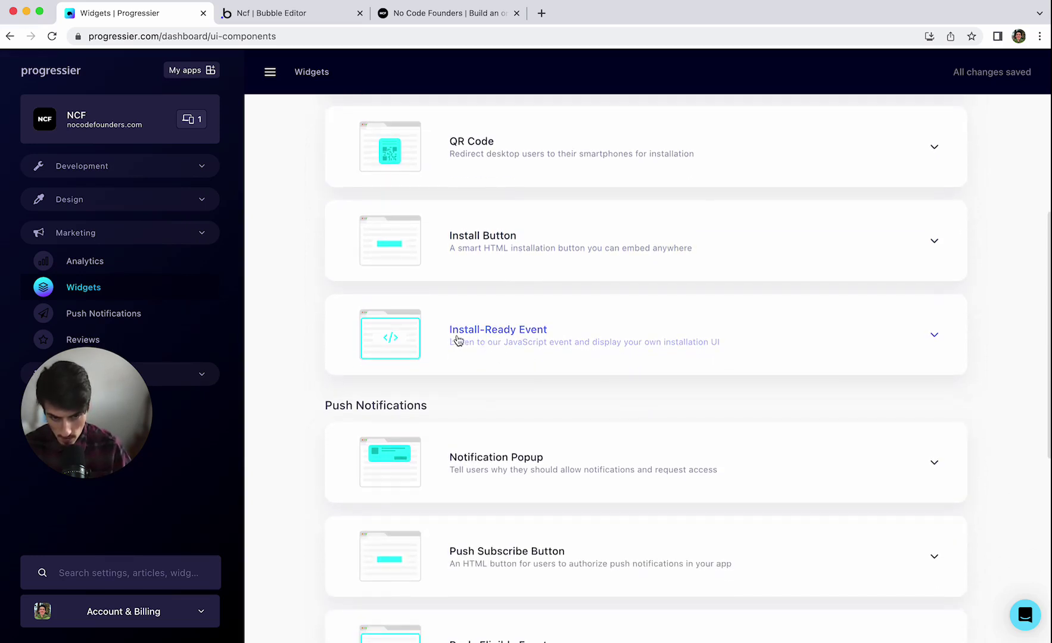
{"action": "scroll", "coordinate": [563, 343], "scroll_direction": "down", "scroll_amount": 4}
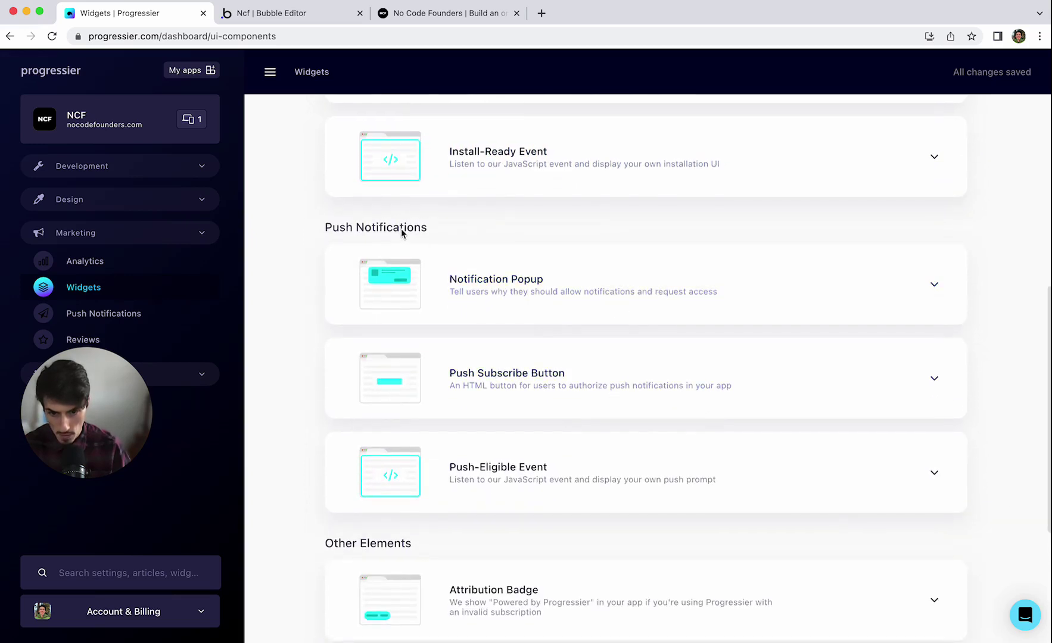
{"action": "scroll", "coordinate": [515, 272], "scroll_direction": "down", "scroll_amount": 1}
{"action": "scroll", "coordinate": [542, 374], "scroll_direction": "down", "scroll_amount": 3}
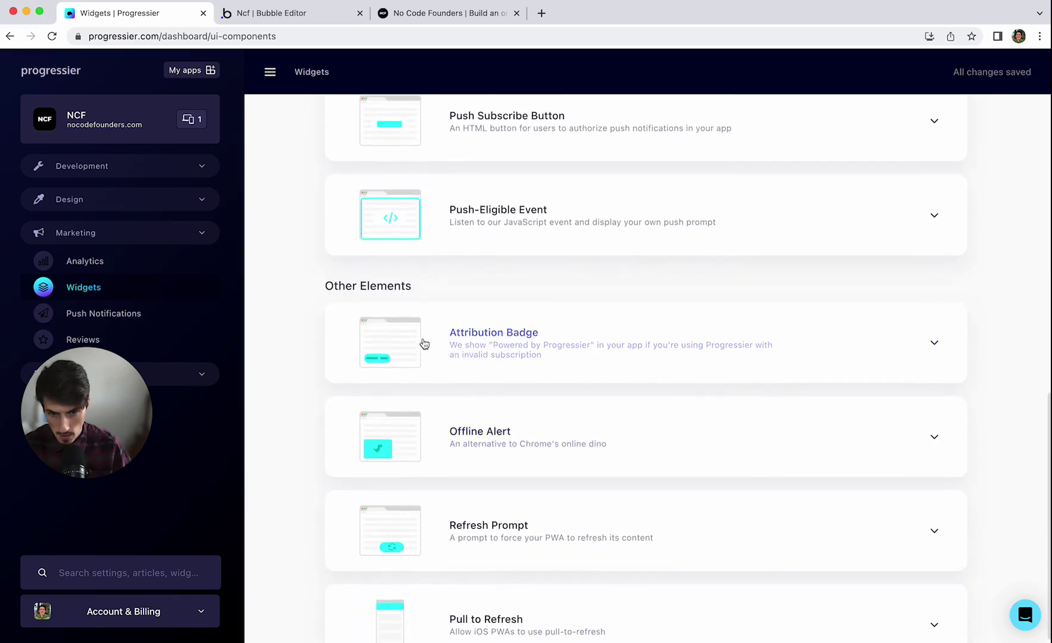
{"action": "scroll", "coordinate": [571, 375], "scroll_direction": "down", "scroll_amount": 1}
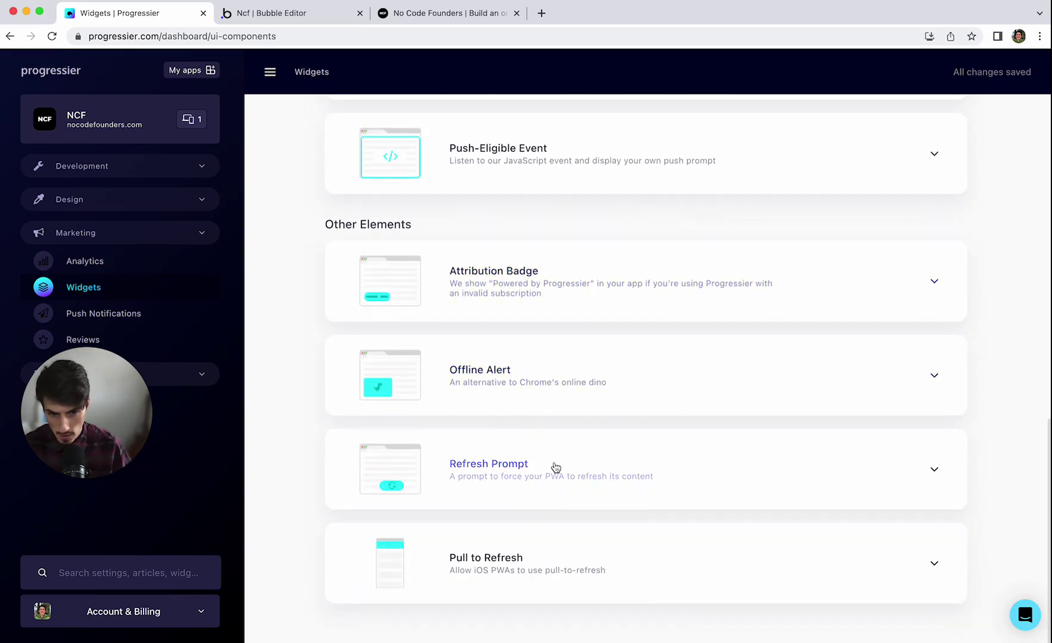
{"action": "scroll", "coordinate": [521, 310], "scroll_direction": "up", "scroll_amount": 1}
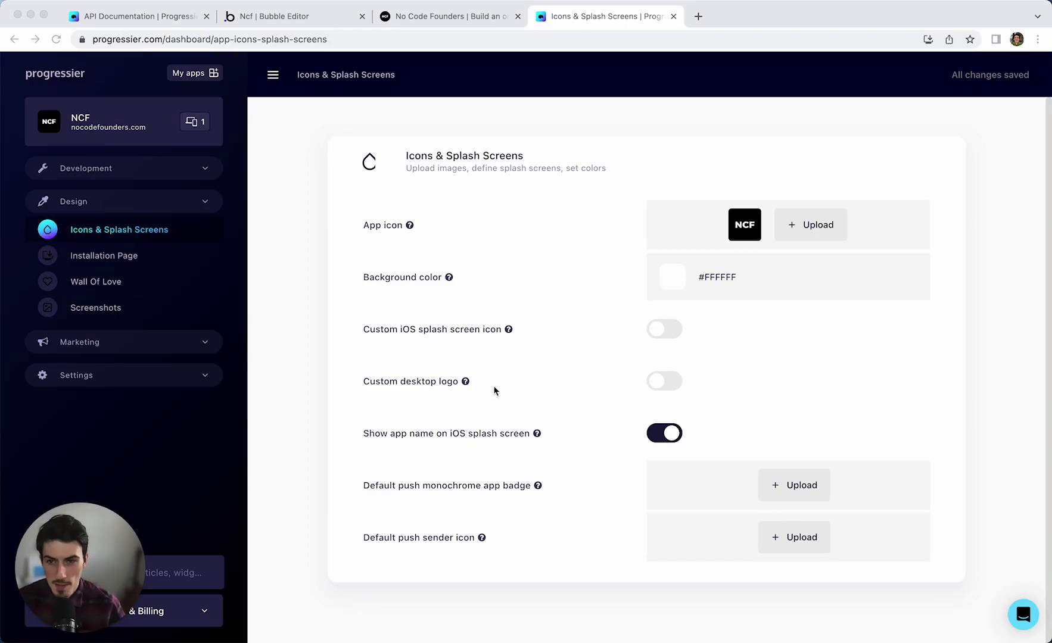
Visit Wall Of Love, Analytics and My App settings, then review Get Started at 85%
{"action": "scroll", "coordinate": [344, 366], "scroll_direction": "down", "scroll_amount": 2}
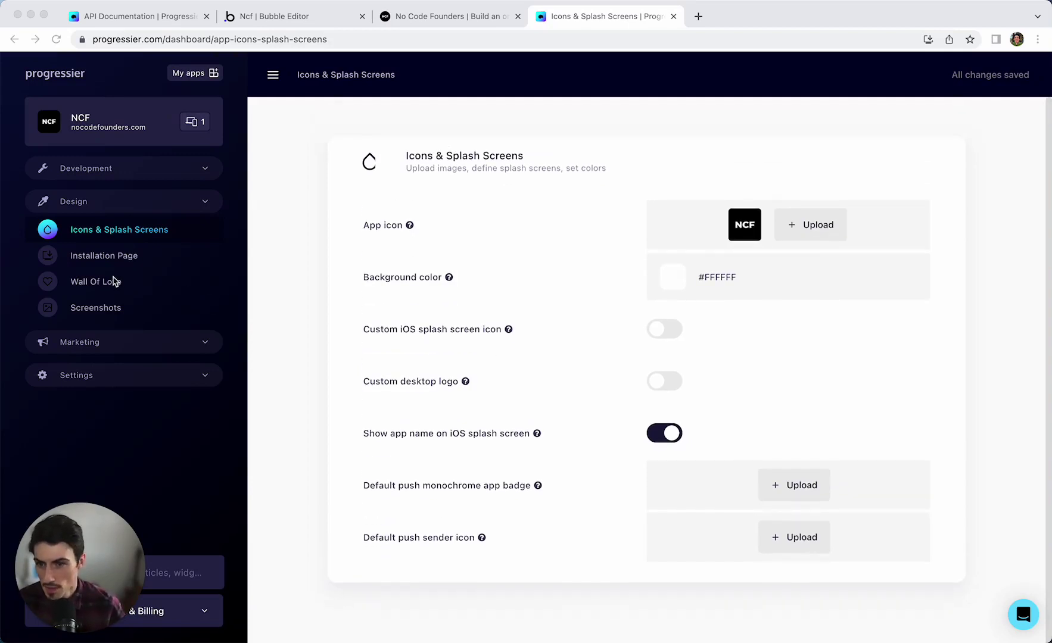
{"action": "left_click", "coordinate": [94, 284]}
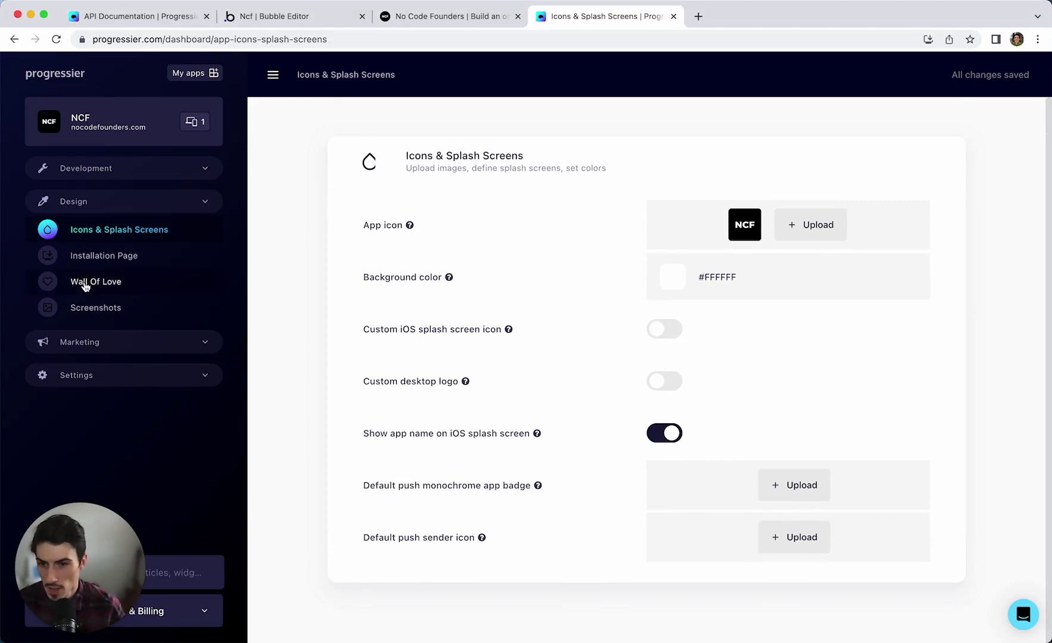
{"action": "left_click", "coordinate": [85, 284]}
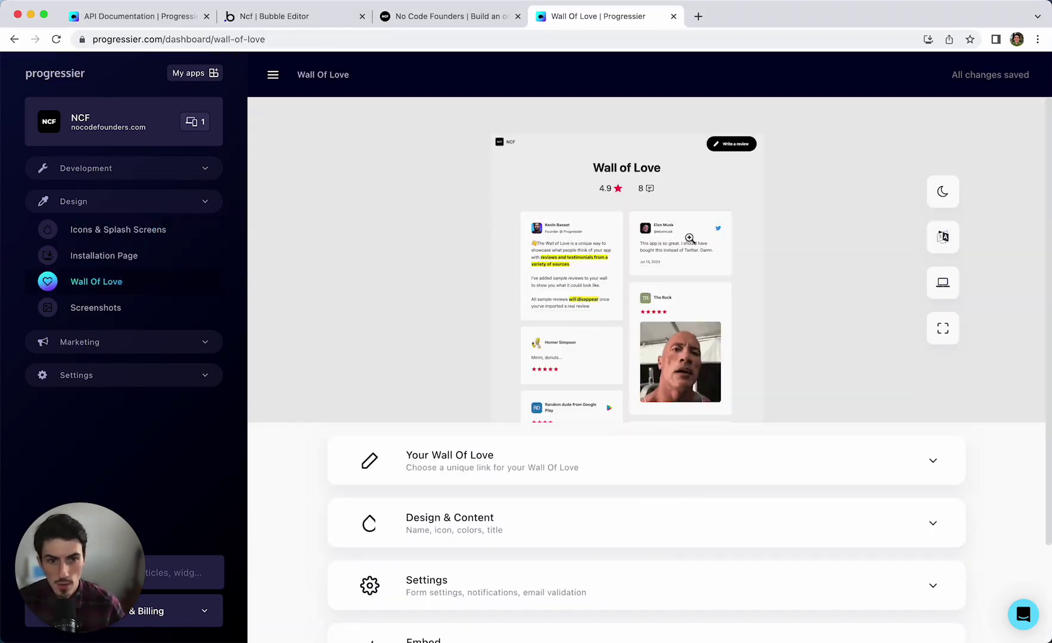
{"action": "scroll", "coordinate": [696, 329], "scroll_direction": "down", "scroll_amount": 2}
{"action": "scroll", "coordinate": [695, 322], "scroll_direction": "up", "scroll_amount": 2}
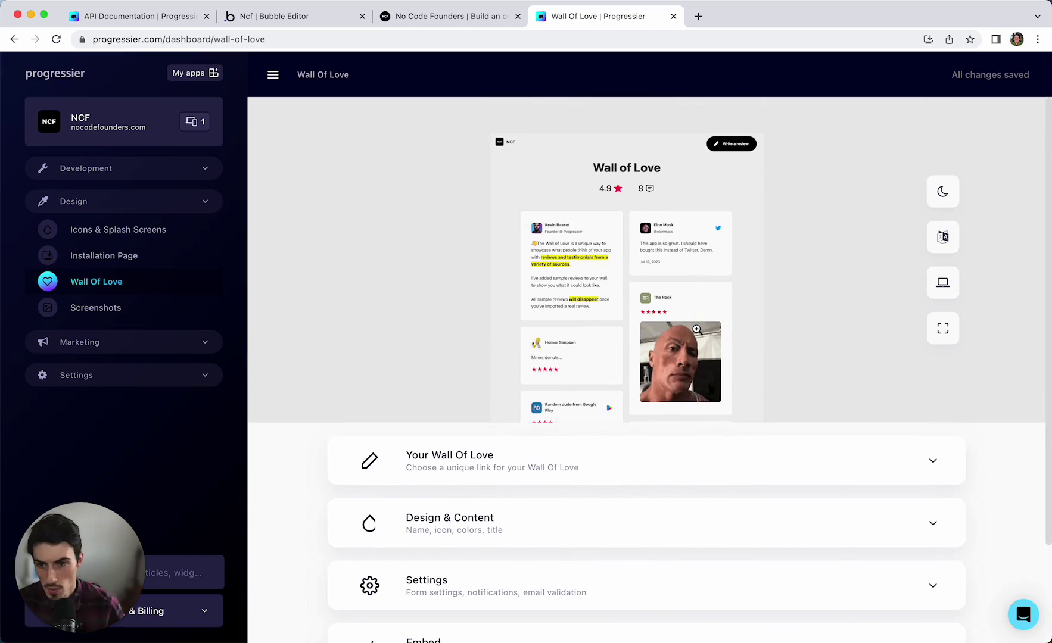
{"action": "left_click", "coordinate": [164, 350]}
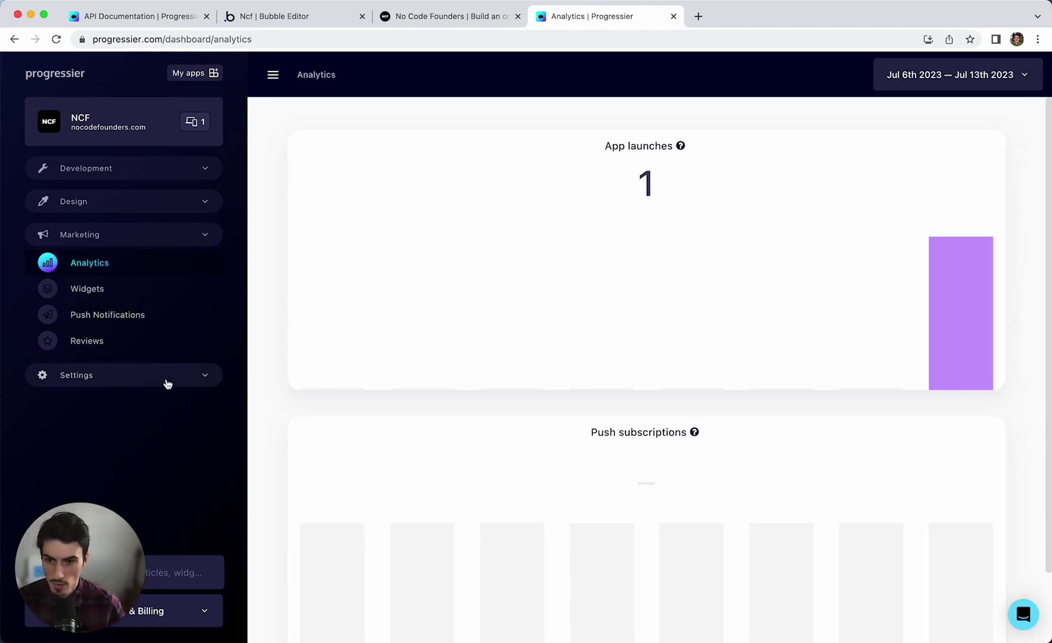
{"action": "left_click", "coordinate": [144, 377]}
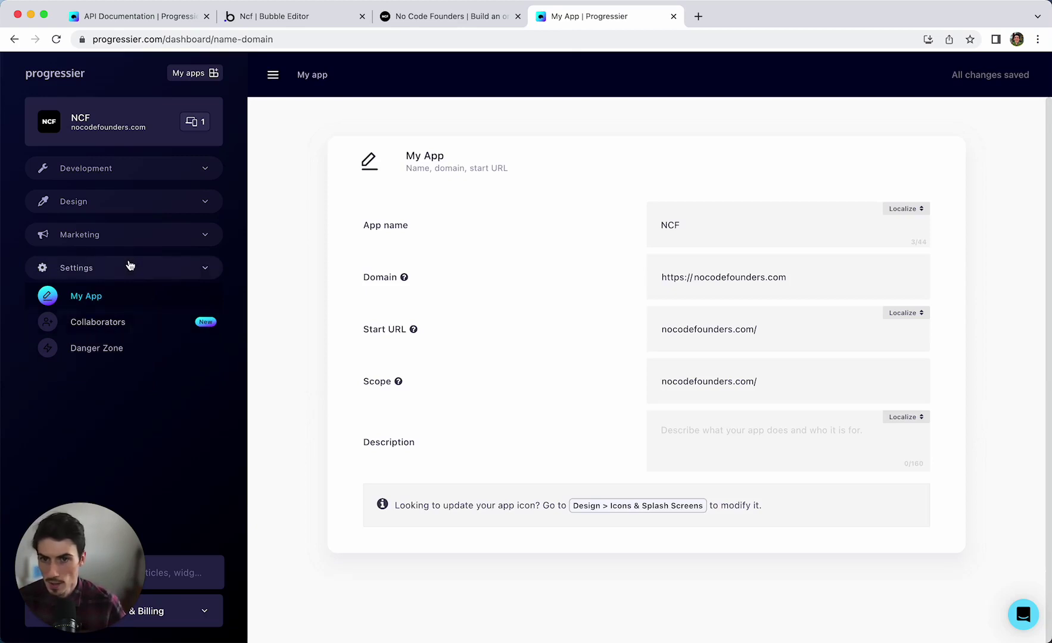
{"action": "left_click", "coordinate": [135, 173]}
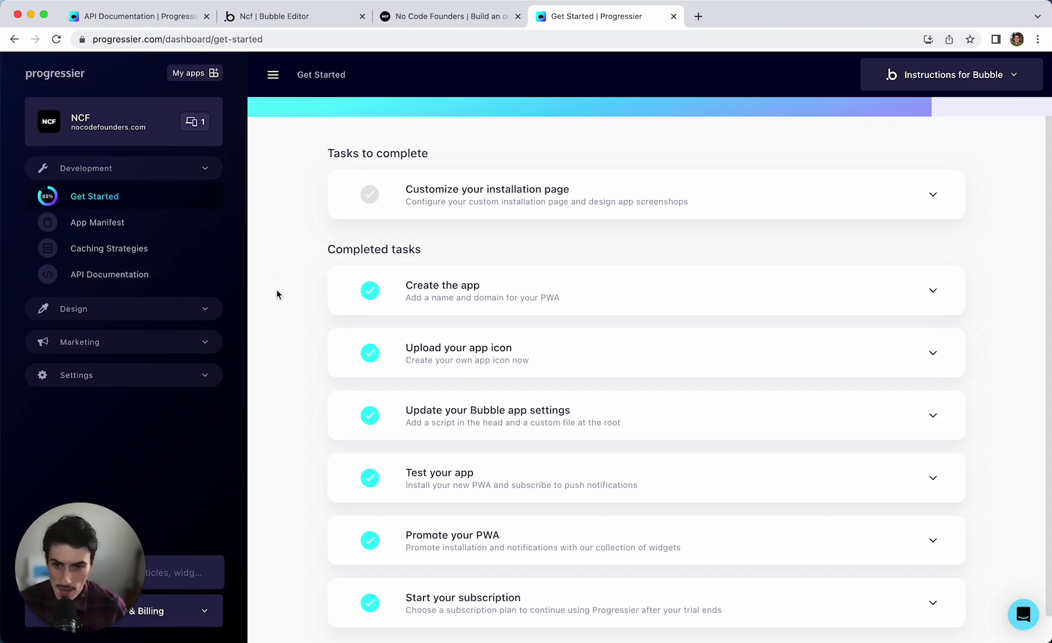
{"action": "scroll", "coordinate": [279, 300], "scroll_direction": "down", "scroll_amount": 1}
{"action": "scroll", "coordinate": [282, 302], "scroll_direction": "up", "scroll_amount": 1}
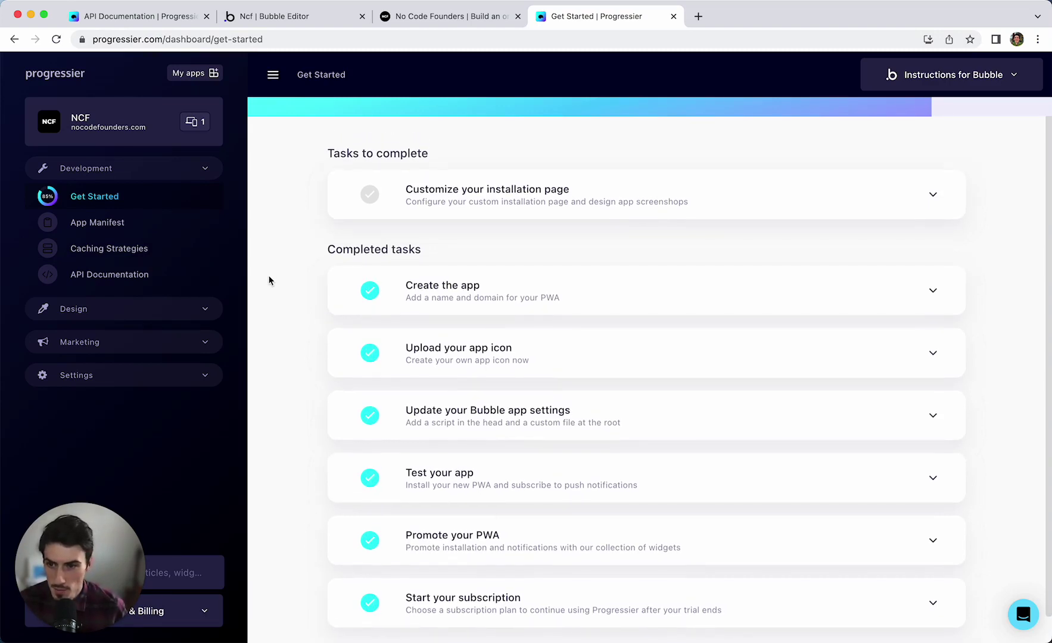